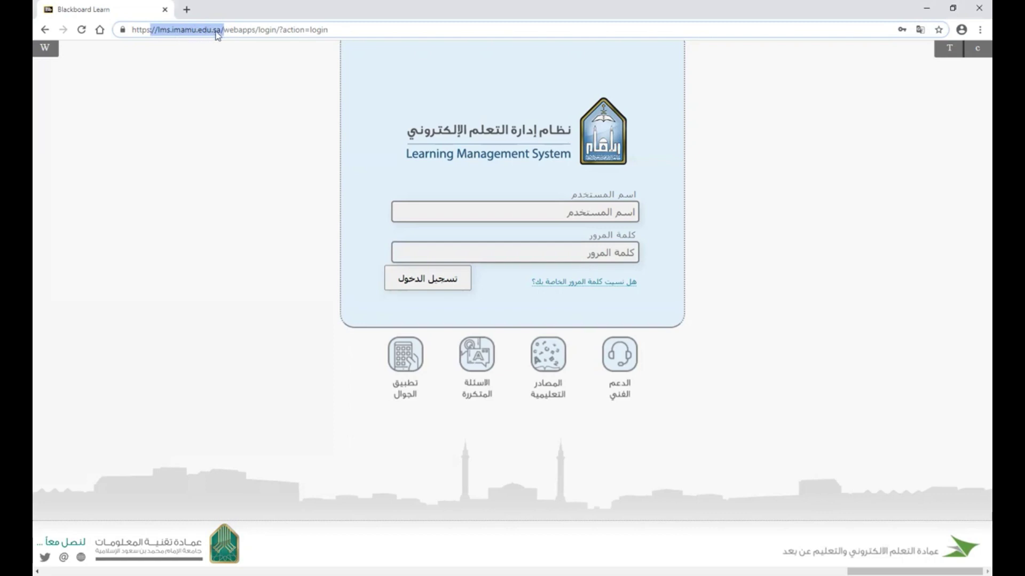
- Switch the login page language to English (United States)
left_click(425, 257)
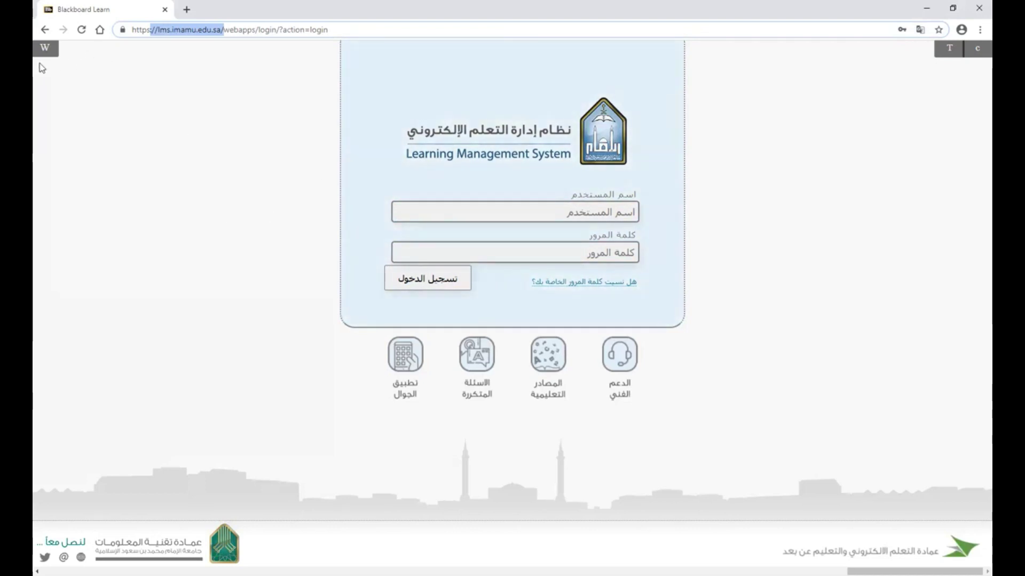
mouse_move(44, 52)
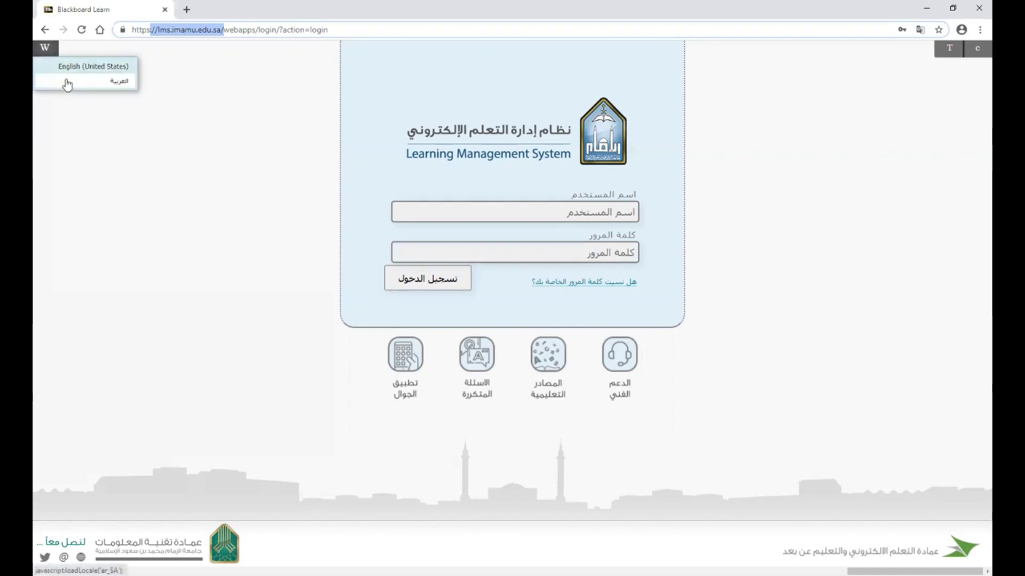
left_click(60, 69)
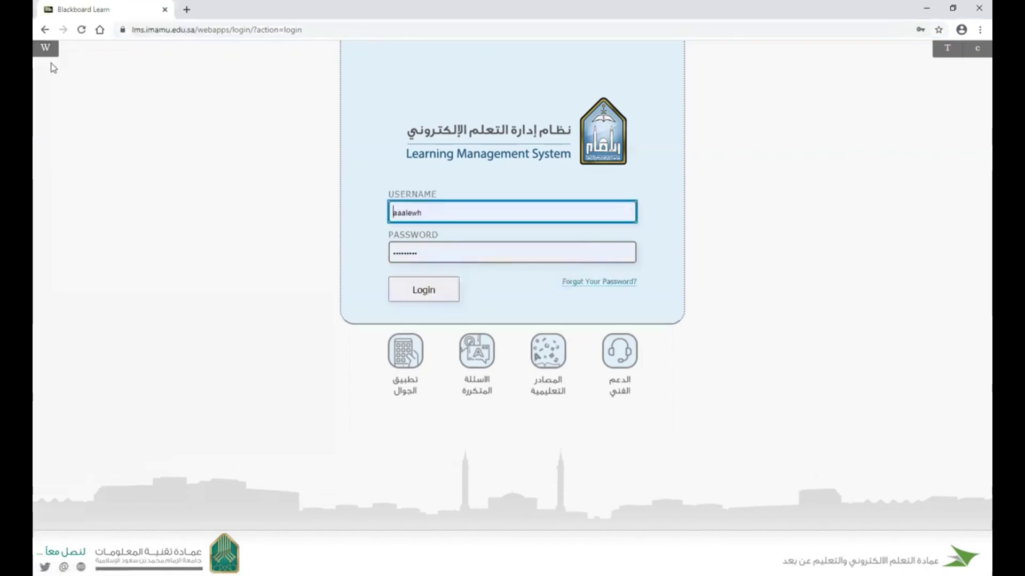
- Fill in the saved account's username and password and log in to the learning management system
left_click(417, 212)
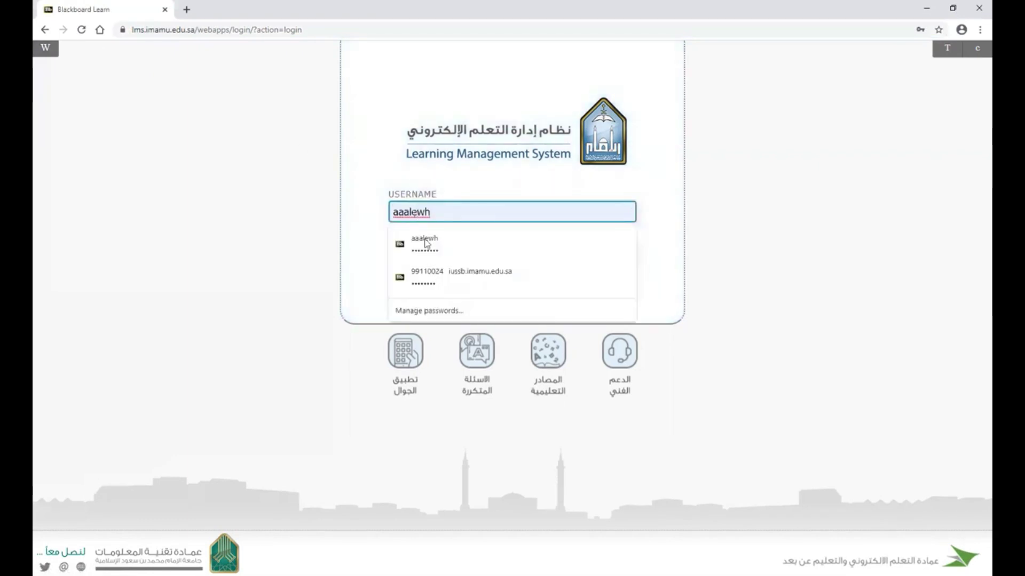
left_click(359, 255)
left_click(410, 290)
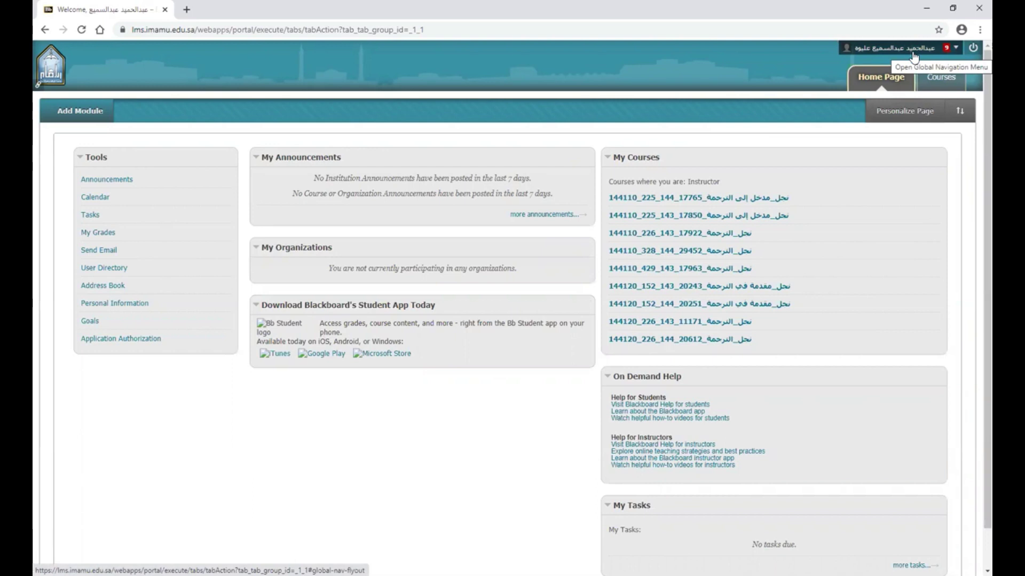
- Open the course نحل_مدخل إلى الترجمة with code 144110_225_144_17765 from the list of taught courses
left_click(939, 77)
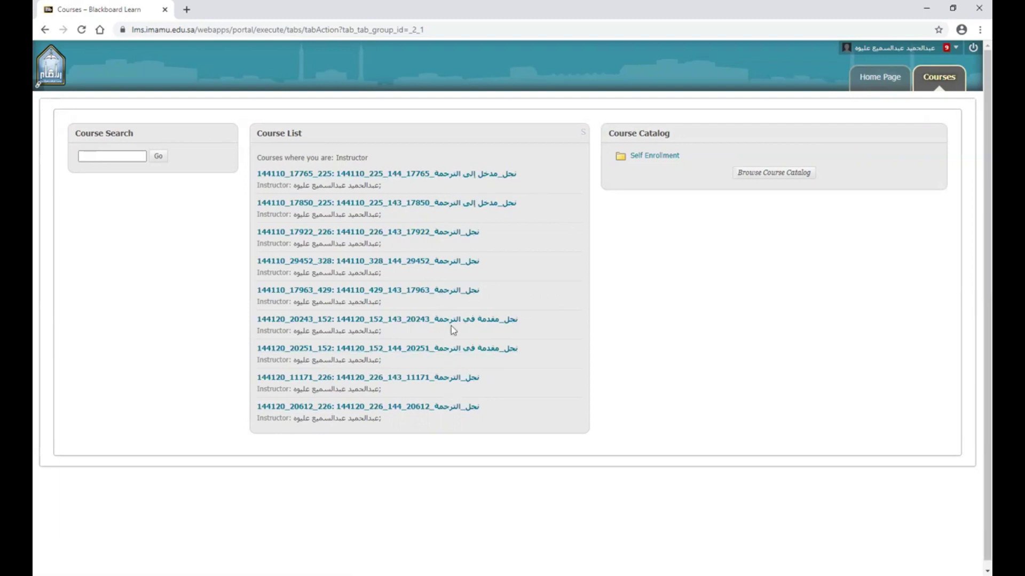
left_click(447, 176)
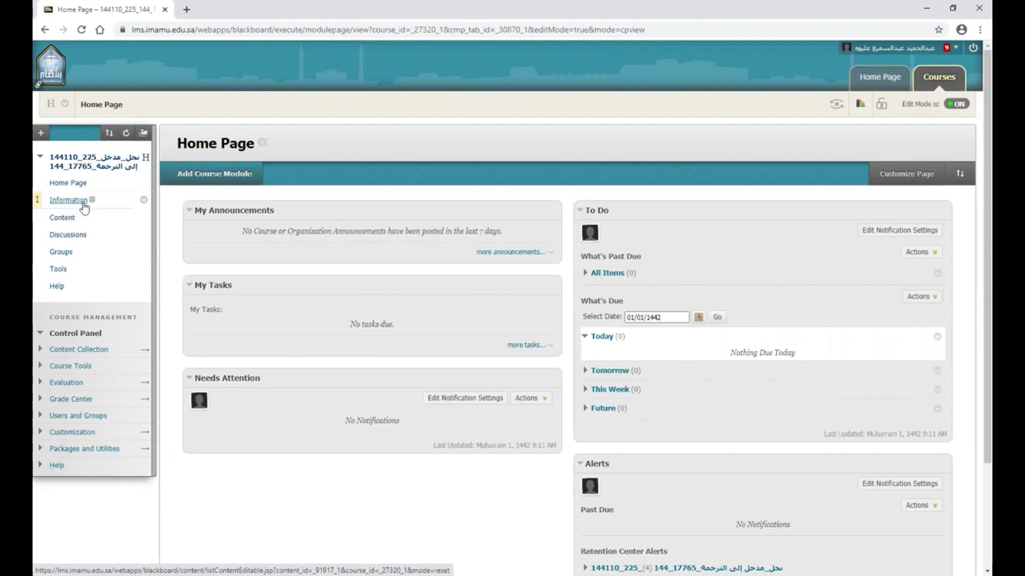
- Rename the Information link in the course menu to Syllabus
mouse_move(93, 205)
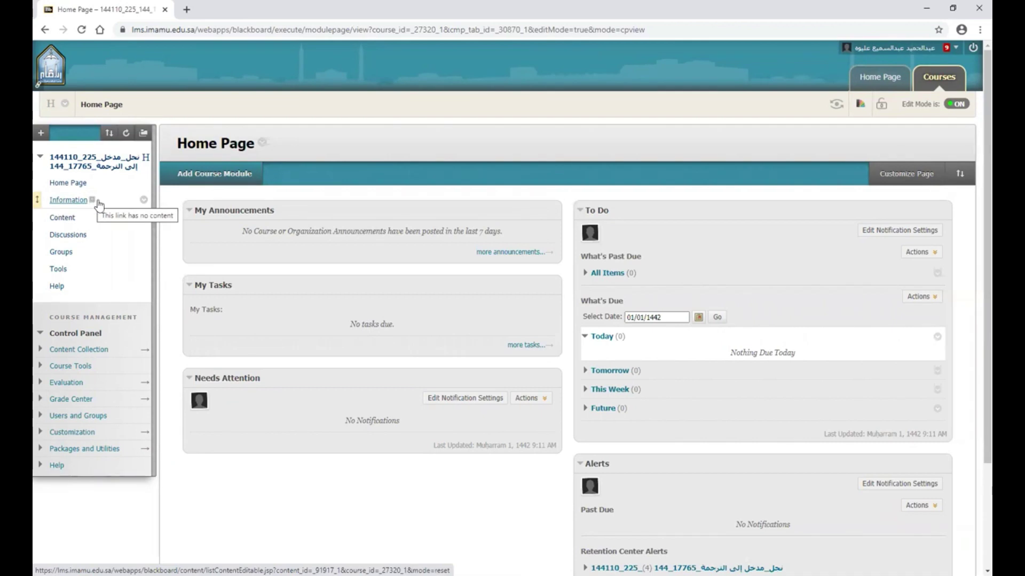
left_click(144, 202)
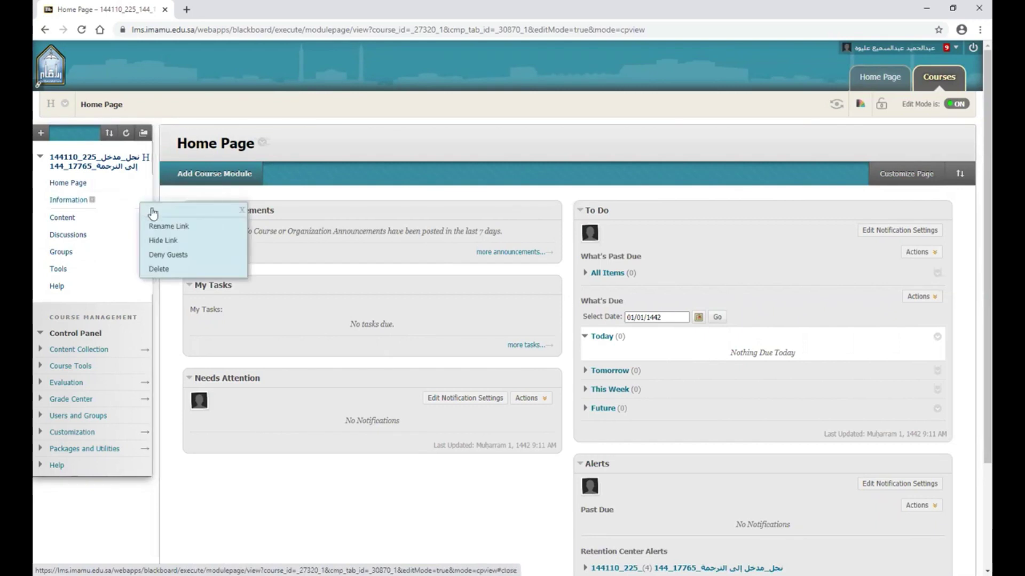
left_click(161, 227)
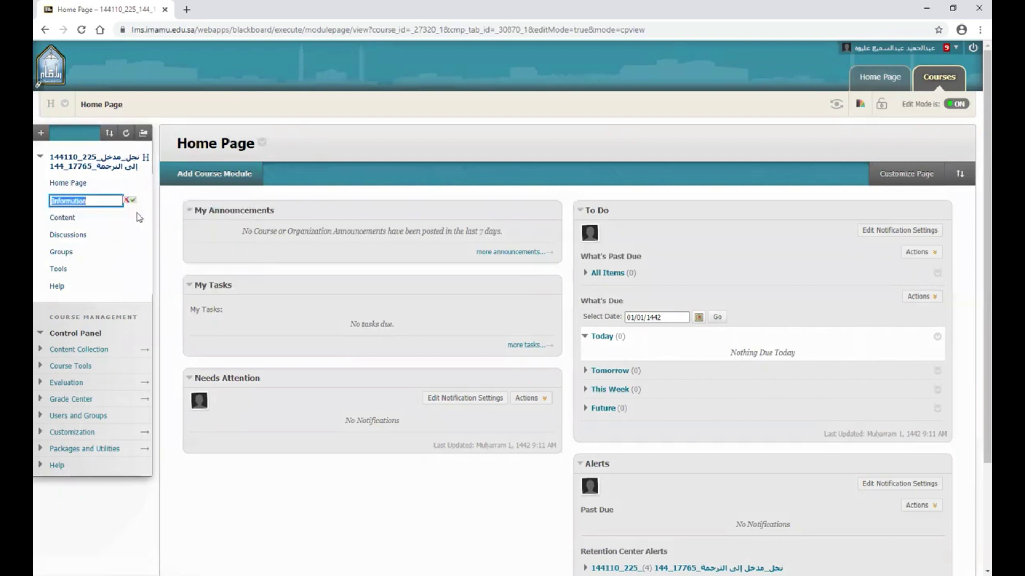
type("Syllabus")
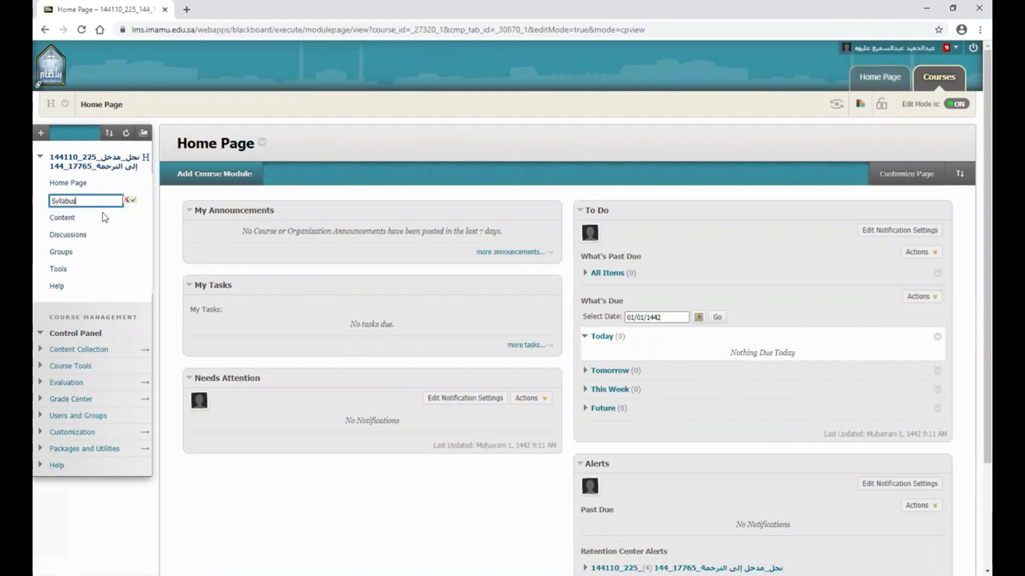
left_click(132, 201)
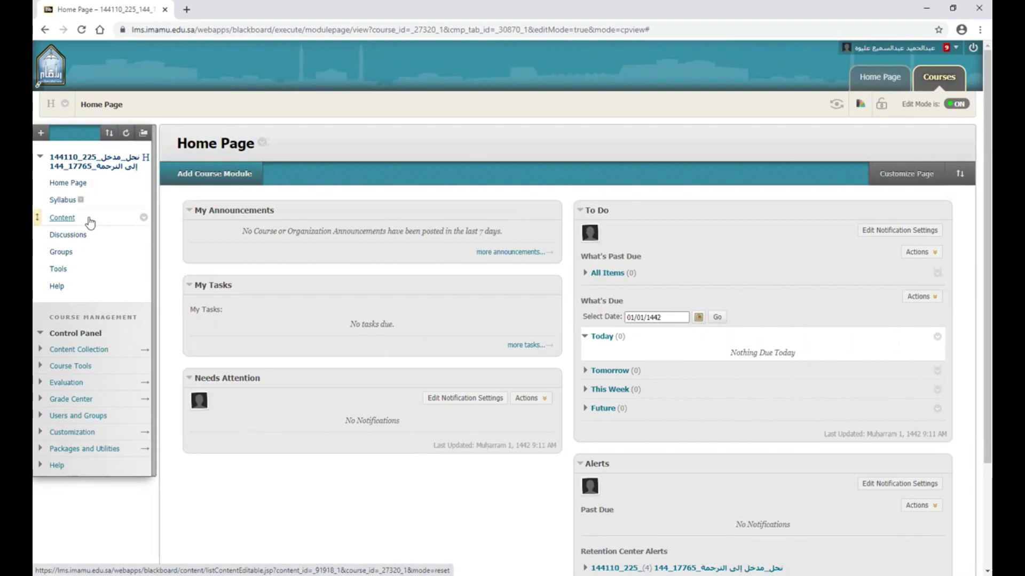
- Visit the Syllabus area, open the Content area, and examine its options for building content, assessments, tools and partner content
left_click(62, 202)
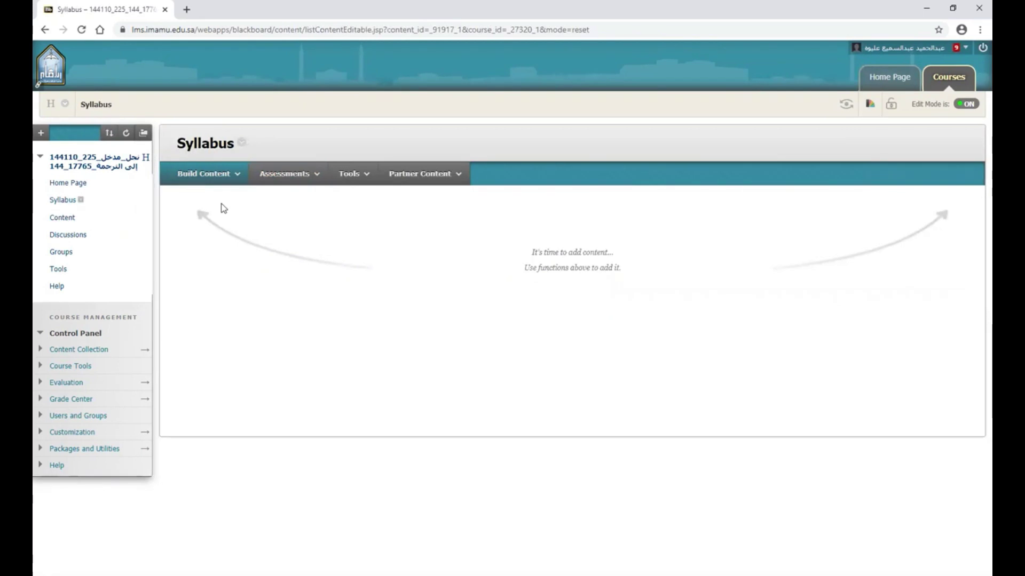
left_click(209, 175)
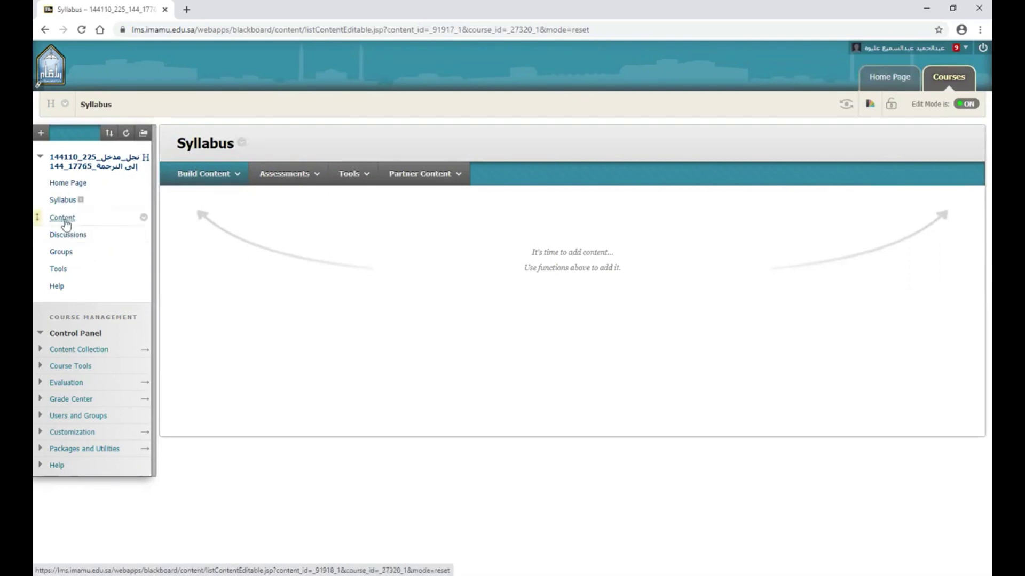
left_click(65, 222)
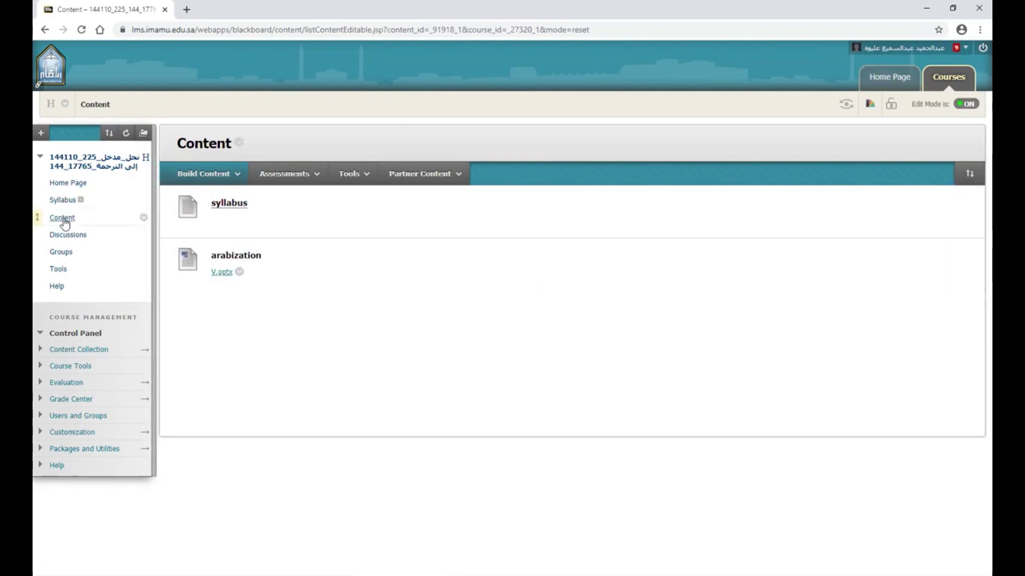
left_click(225, 172)
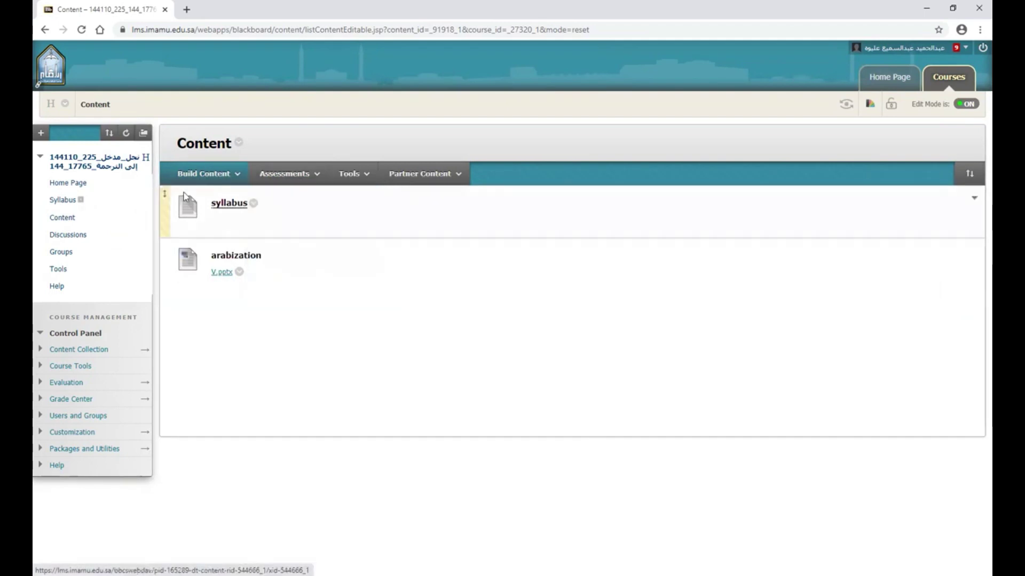
left_click(178, 176)
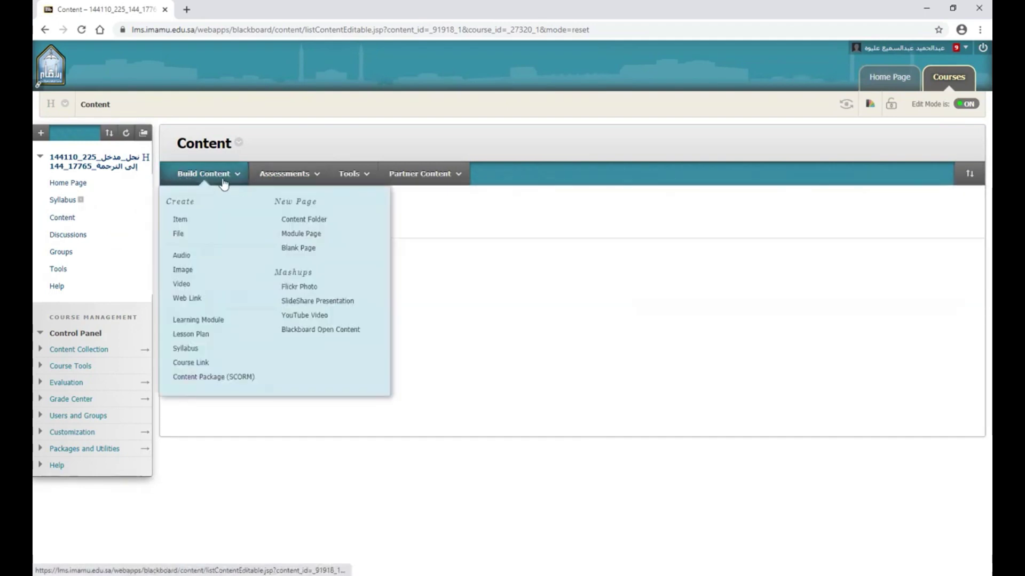
left_click(281, 179)
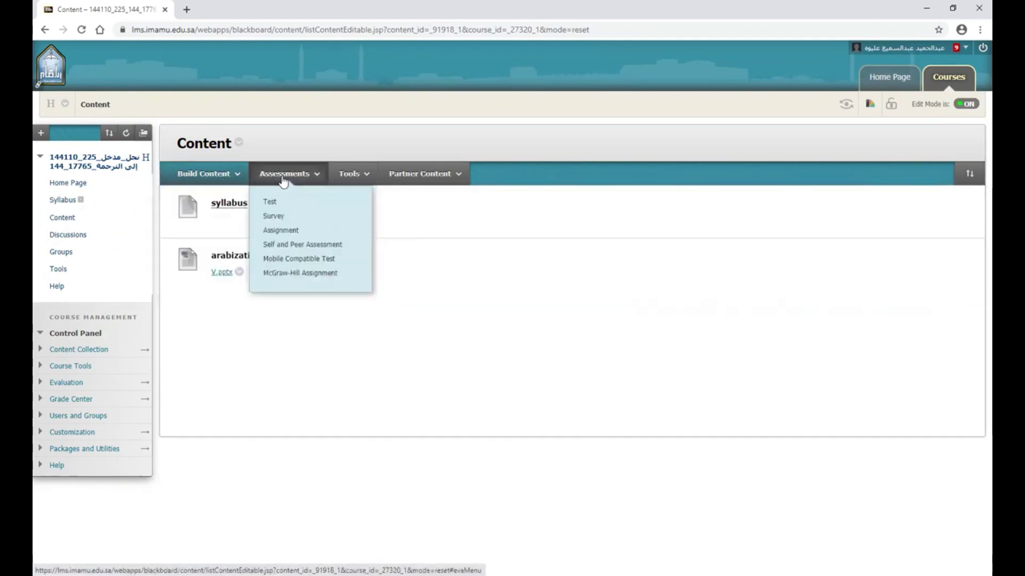
left_click(352, 180)
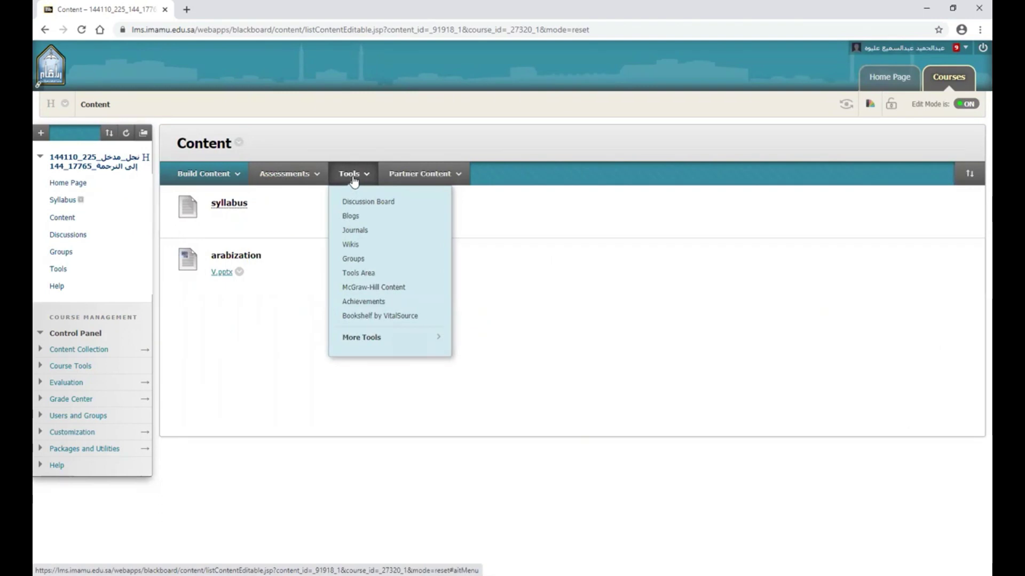
left_click(435, 181)
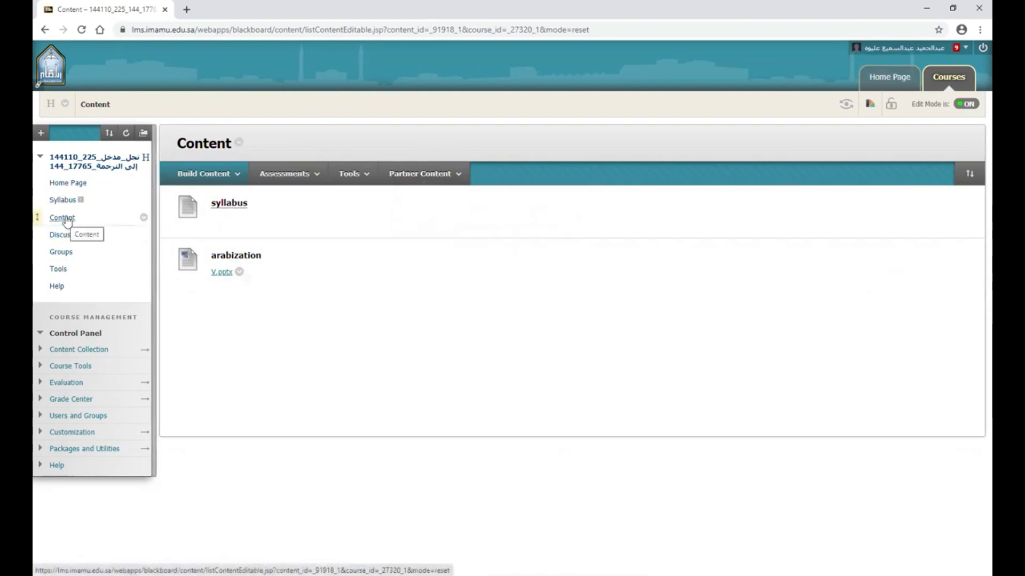
- Reload the Content area, hide the course menu and show it again
left_click(66, 219)
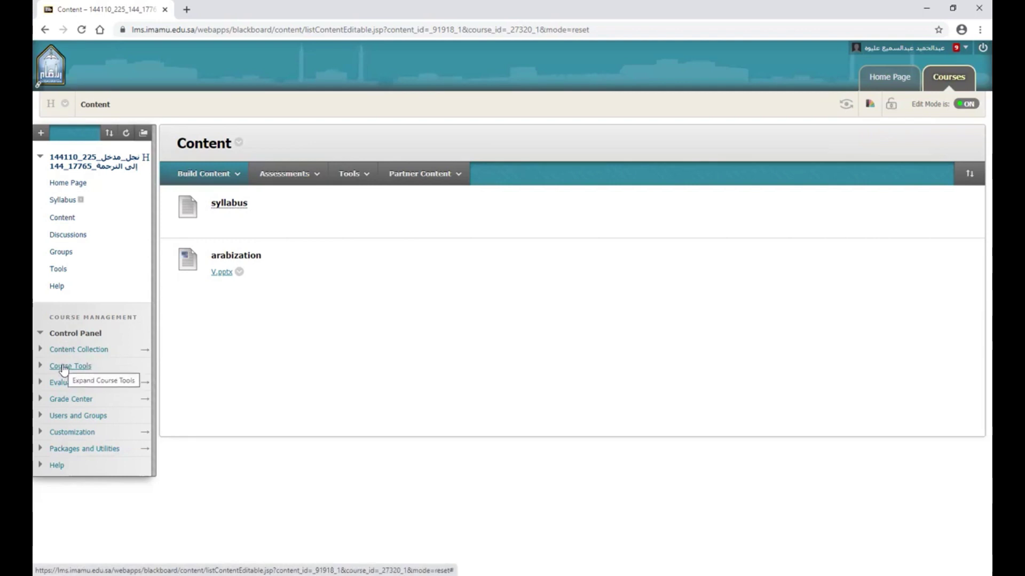
left_click(69, 219)
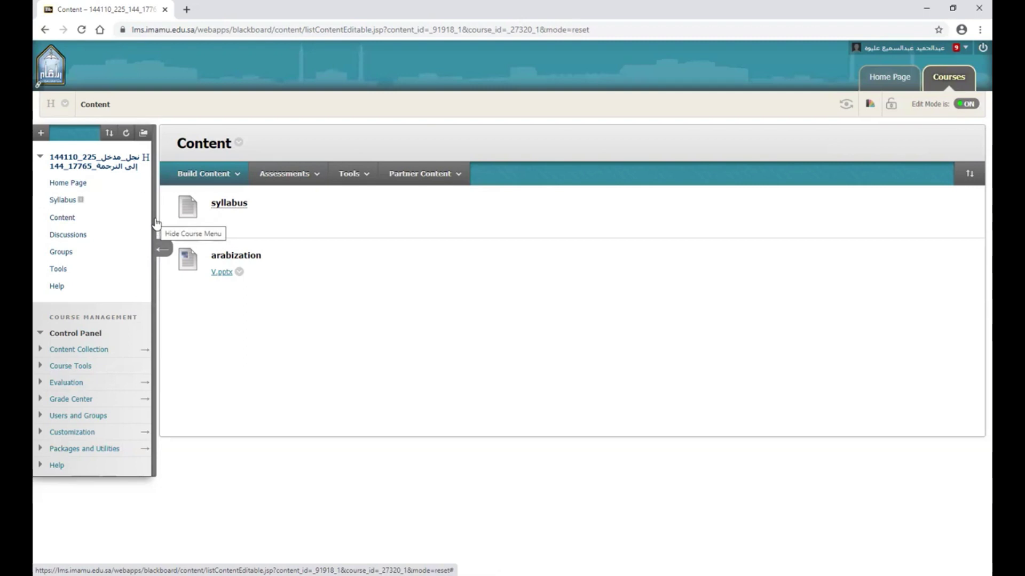
left_click(164, 255)
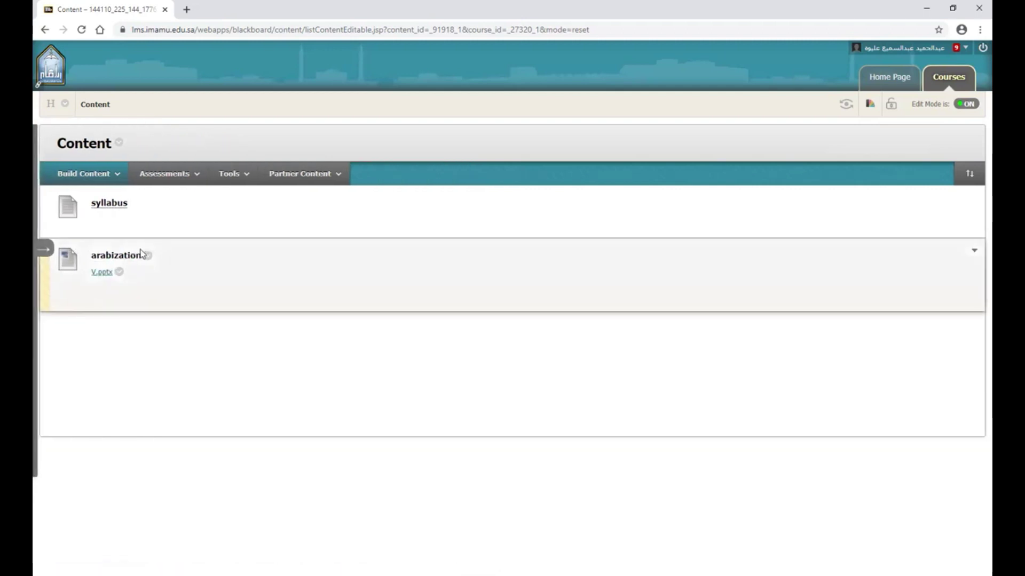
left_click(45, 249)
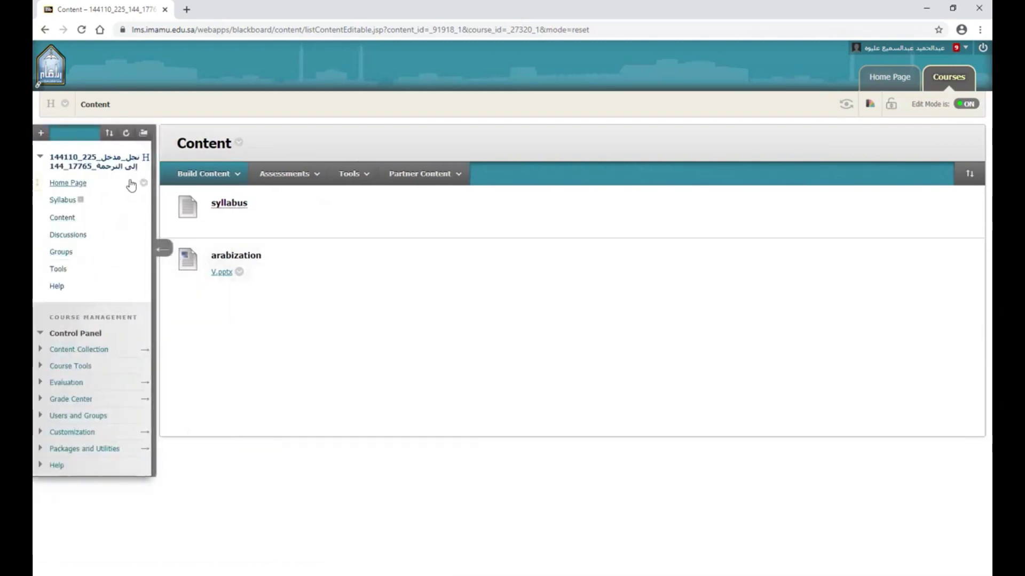
left_click(66, 223)
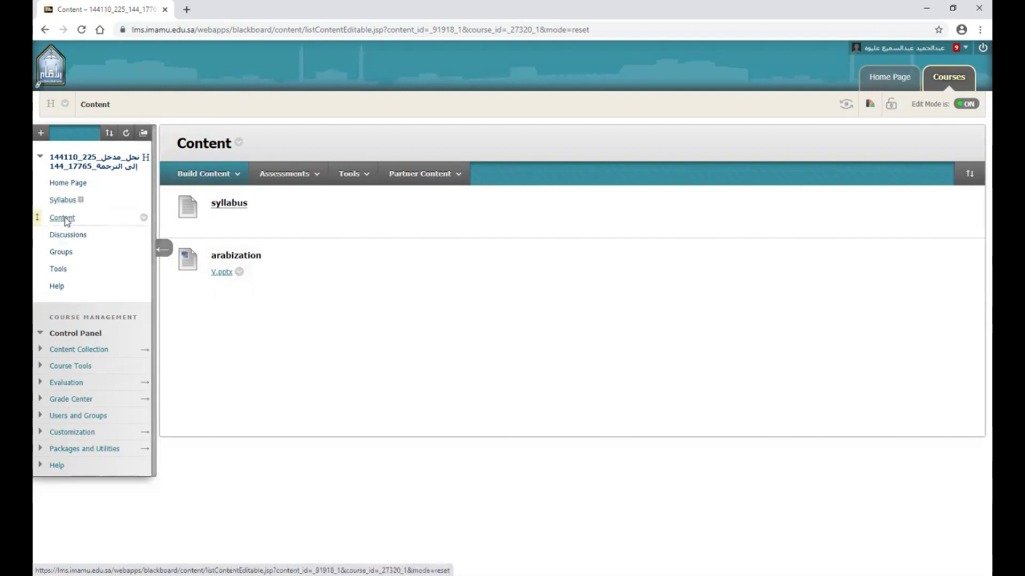
left_click(206, 176)
left_click(294, 175)
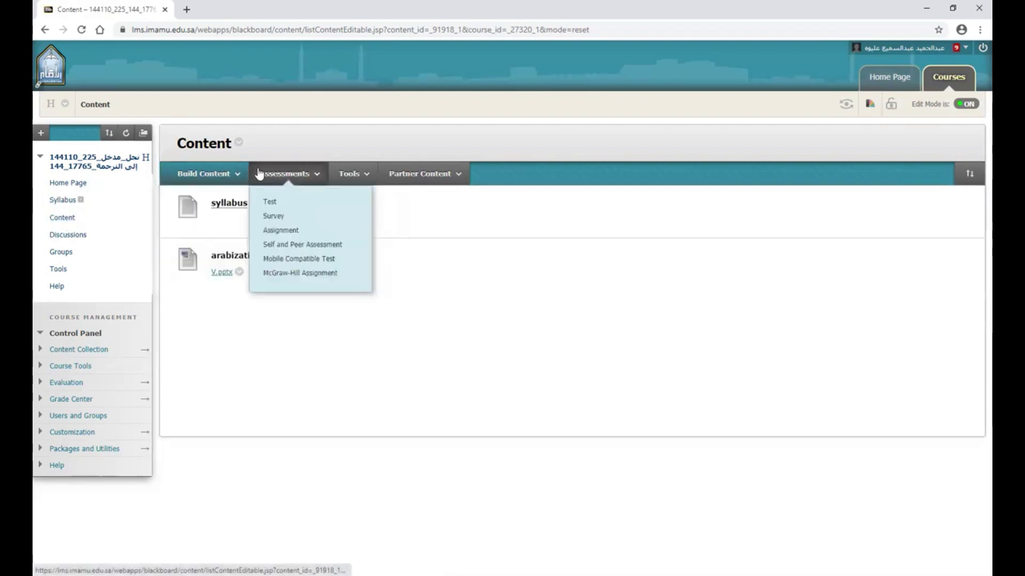
left_click(222, 177)
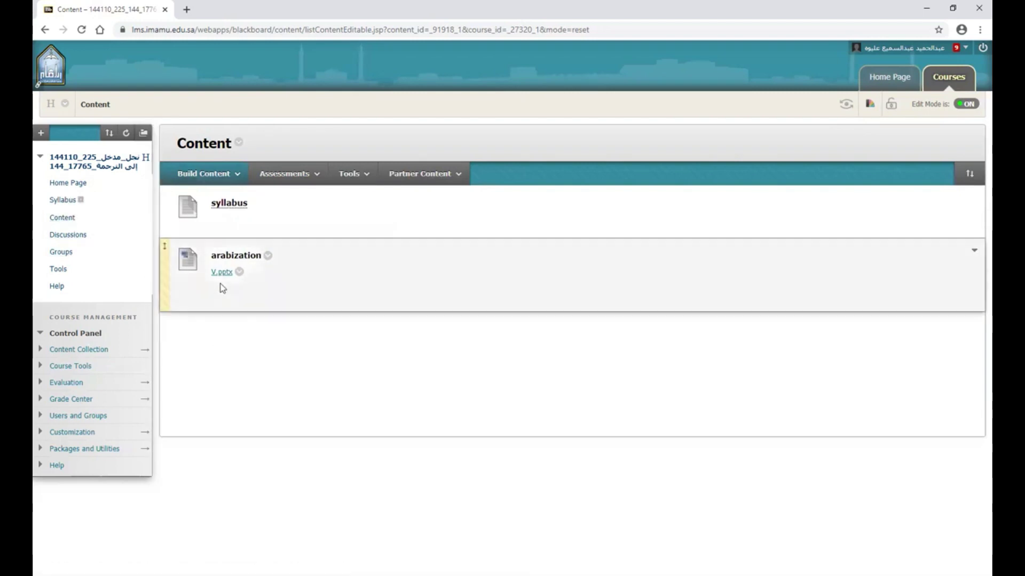
- Start a new item in the Content area, name it "lesson 1" and set the name's color to red (FF0000)
left_click(216, 174)
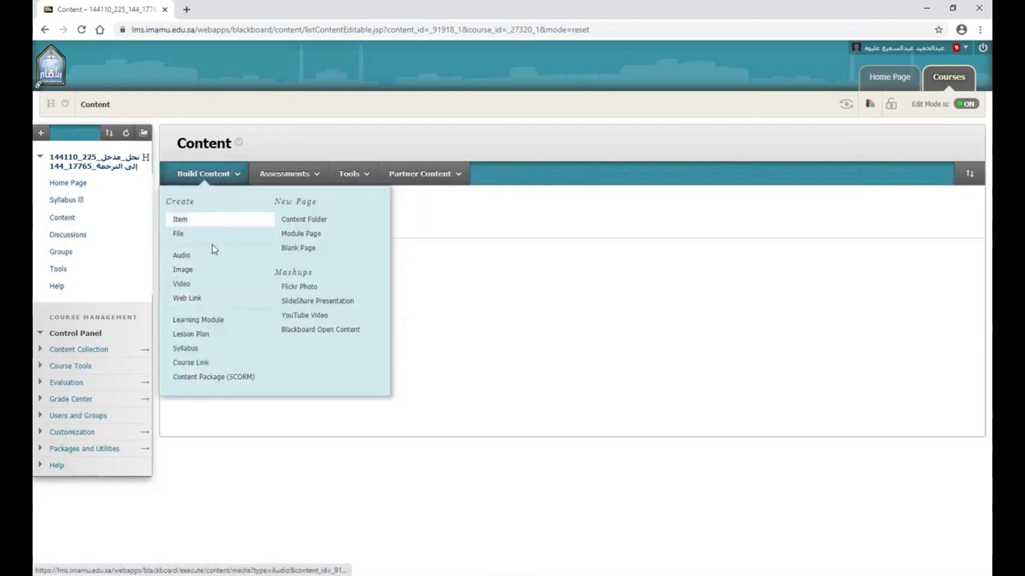
left_click(197, 222)
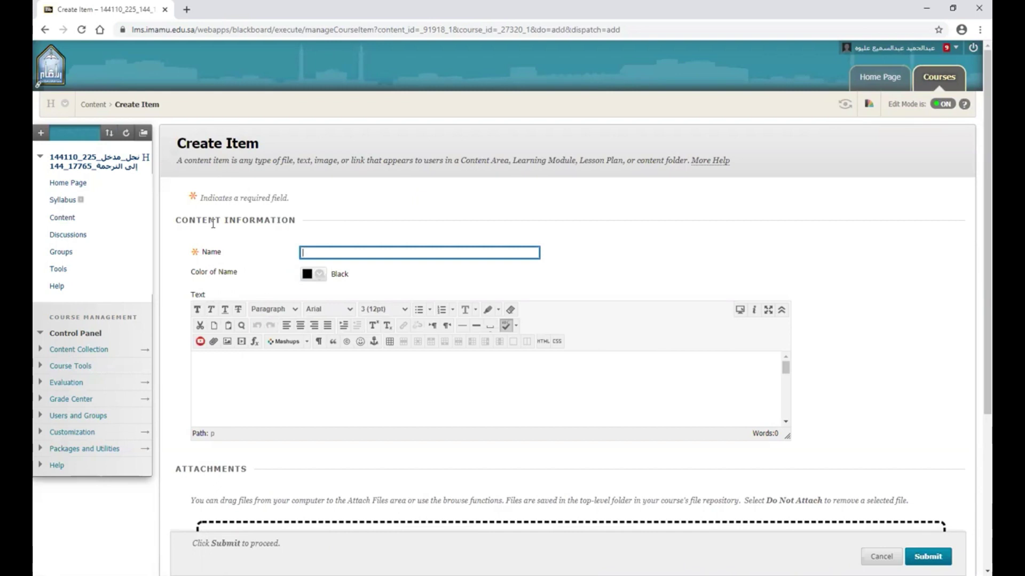
type("lesson 1")
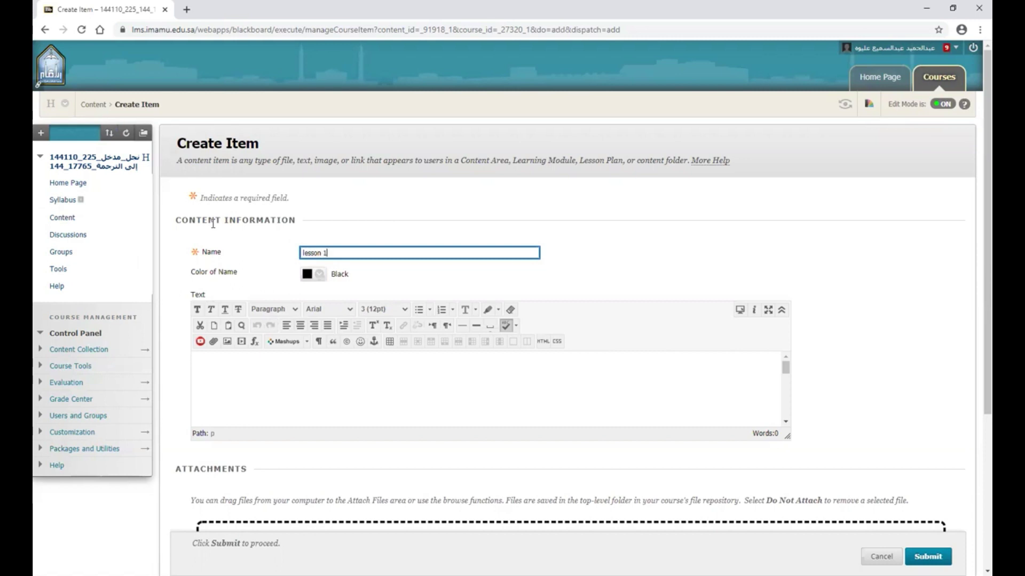
left_click(320, 276)
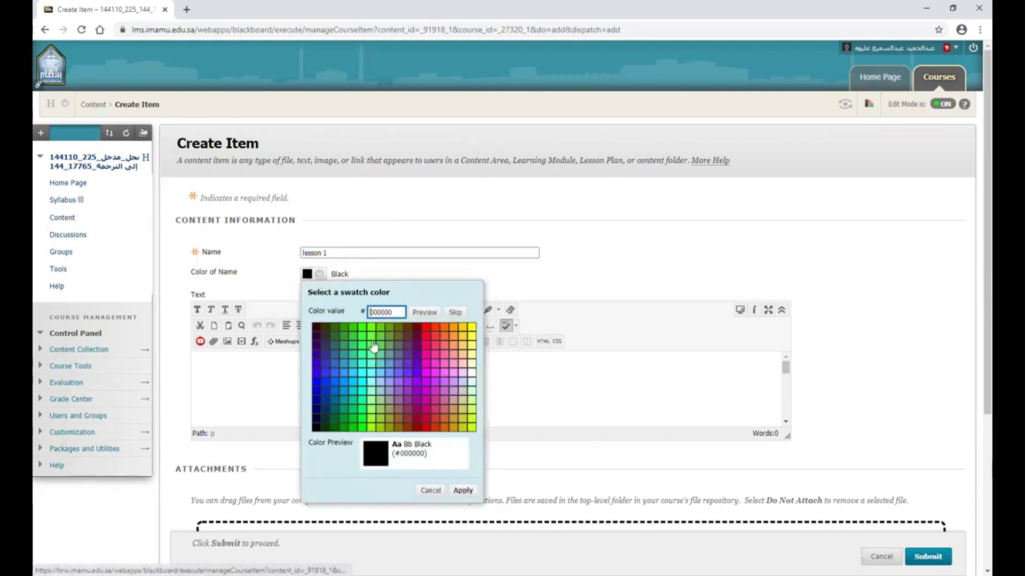
left_click(426, 327)
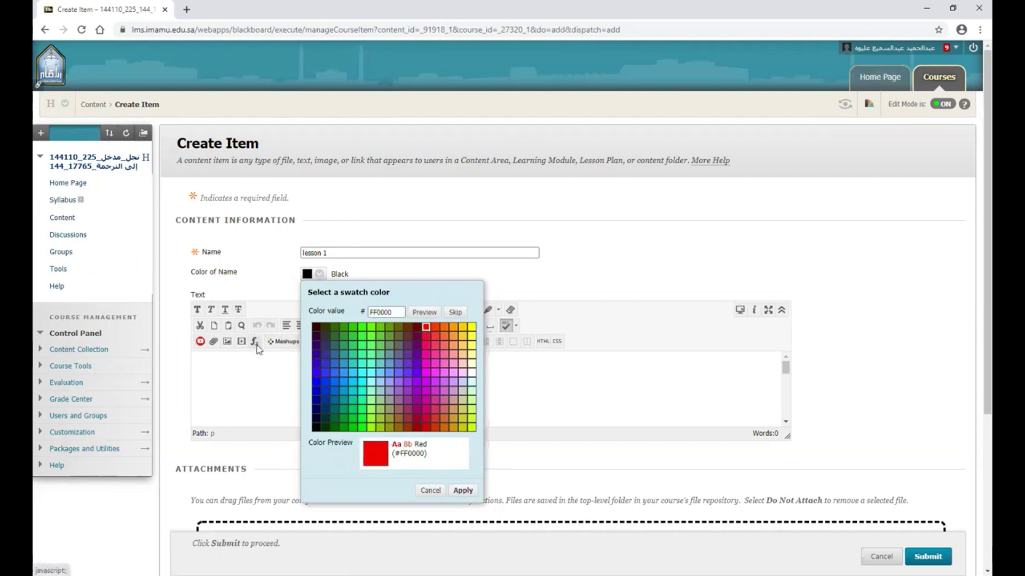
left_click(462, 490)
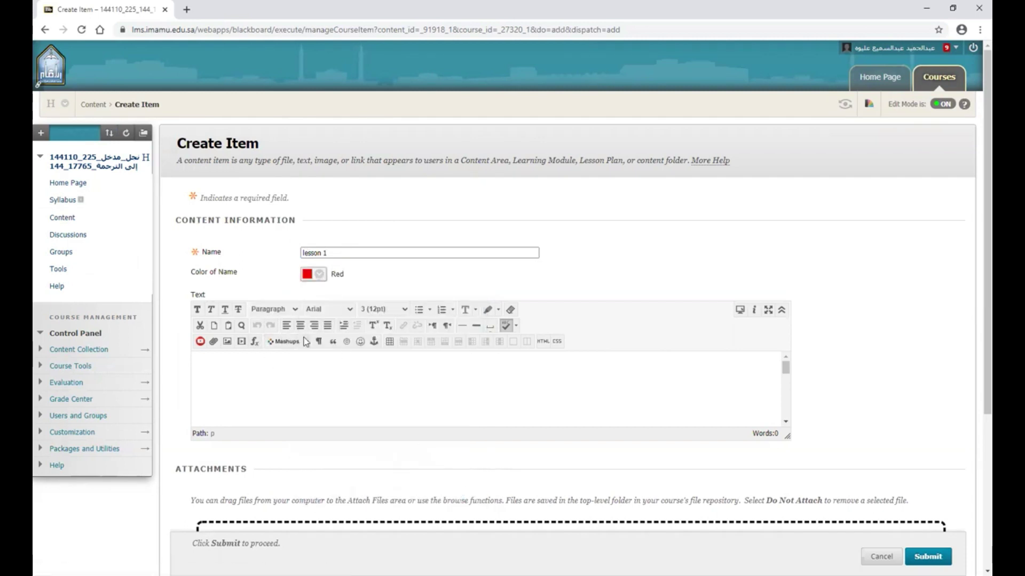
- Enter the Arabic greeting "مرحبا بكم" as the item's body text
left_click(299, 374)
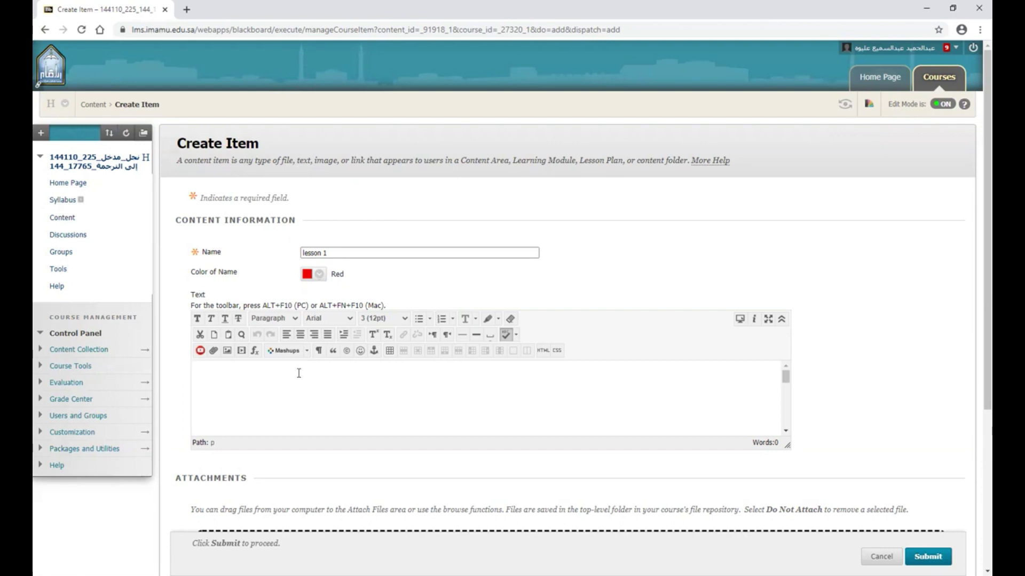
type("v")
type("با")
key("BackSpace")
key("BackSpace")
key("BackSpace")
type("مرحبا بكم")
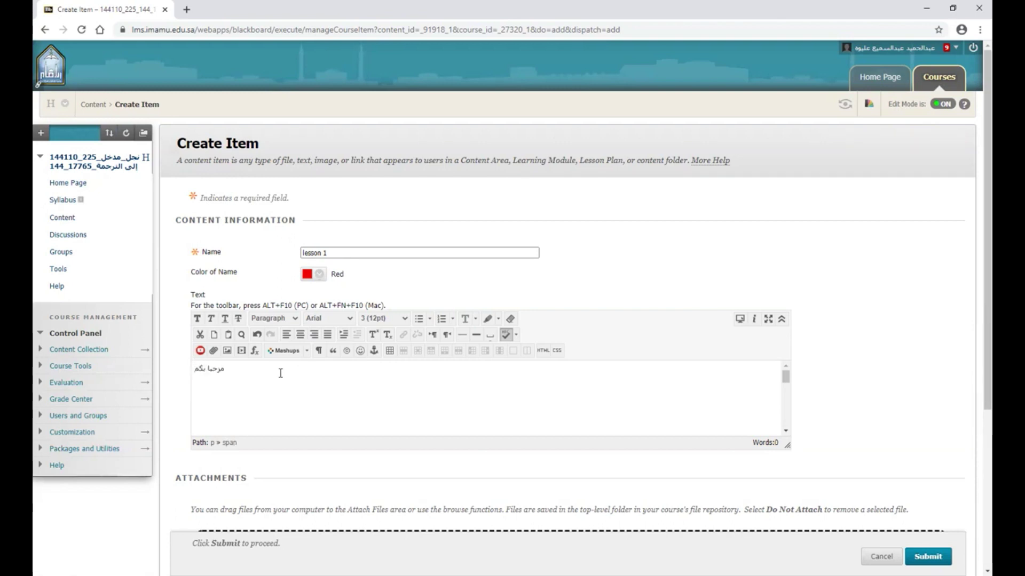
scroll(427, 431, "down", 2)
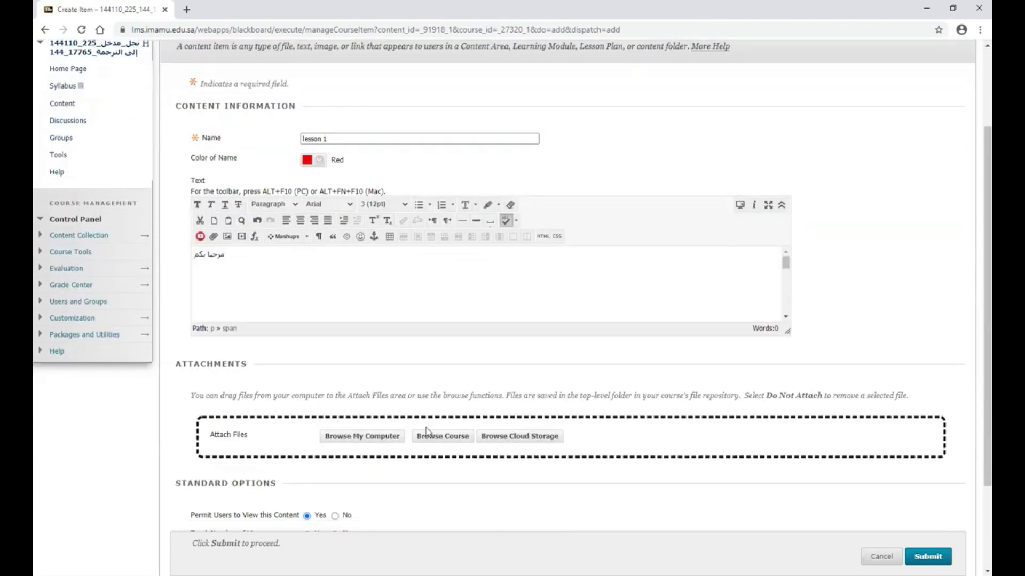
scroll(426, 431, "down", 2)
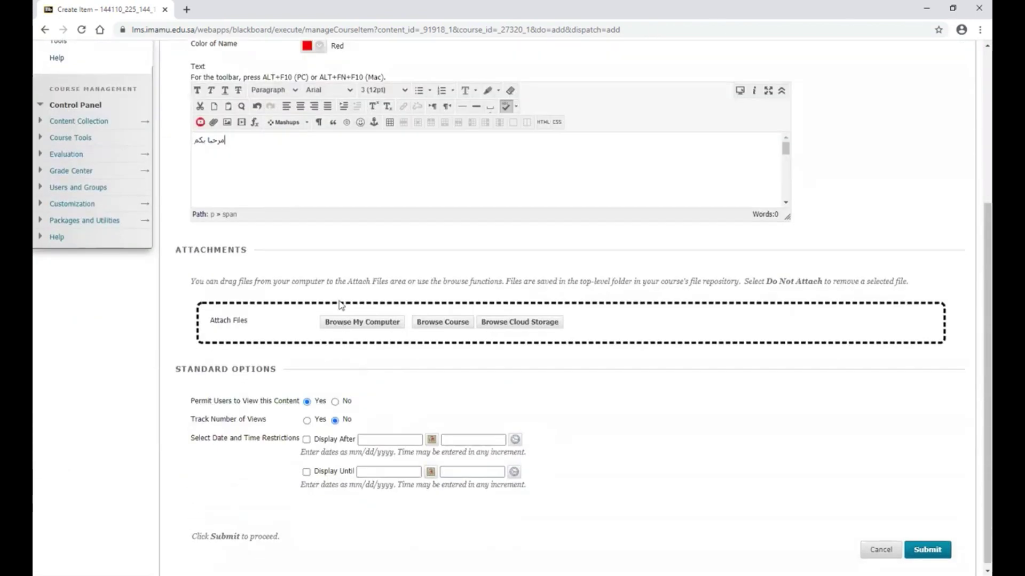
left_click(355, 324)
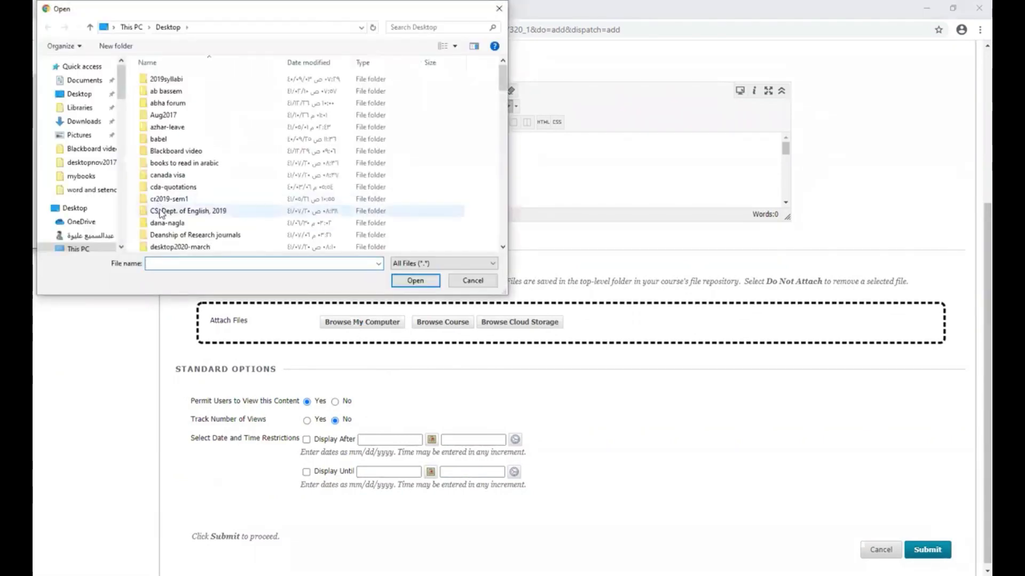
left_click_drag(503, 87, 504, 203)
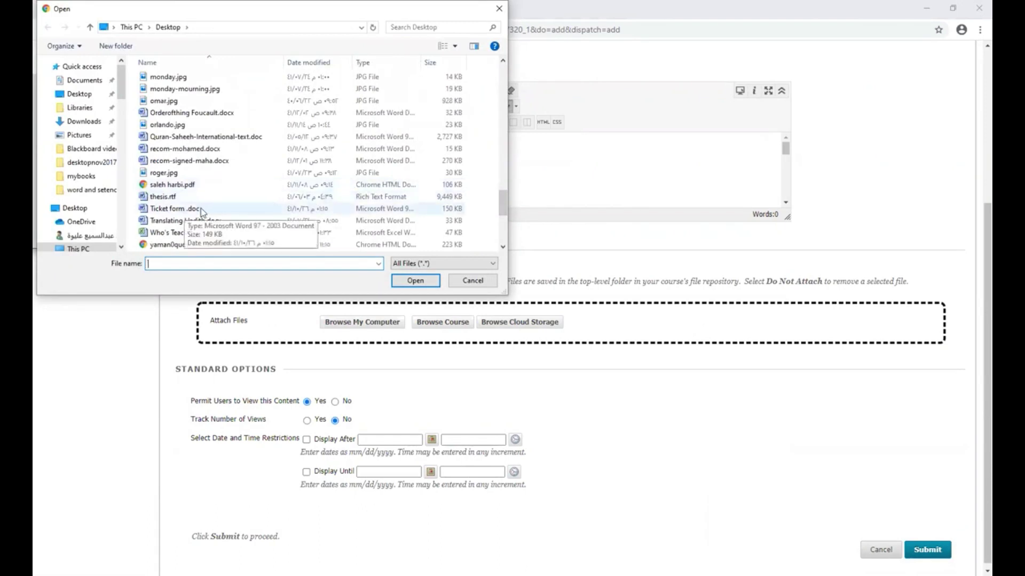
left_click(472, 280)
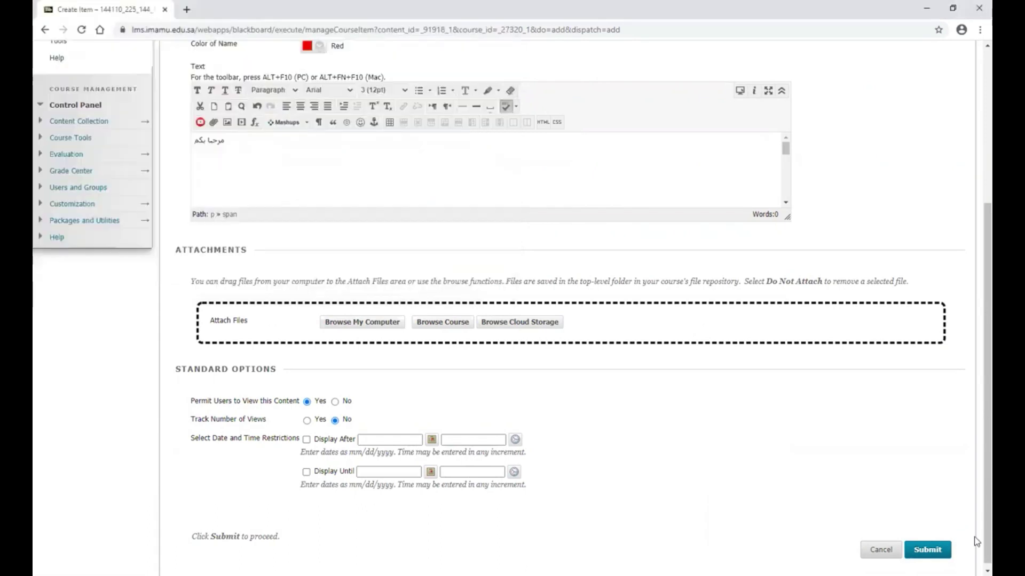
- Submit the lesson 1 item without attachments and reload the Content area
left_click(938, 555)
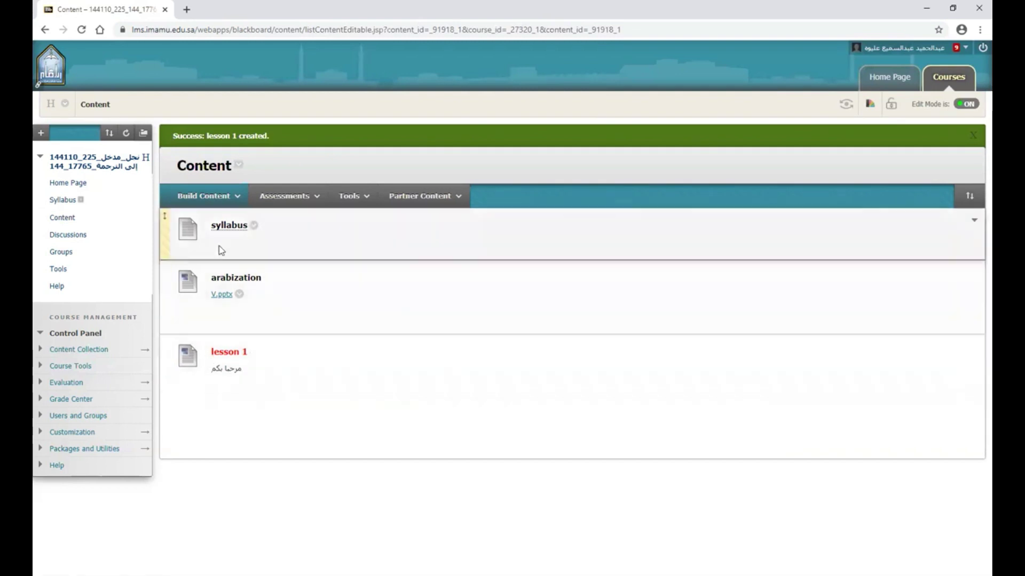
left_click(64, 218)
- Start a new file entry in the Content area and name it "lesson 2"
left_click(223, 177)
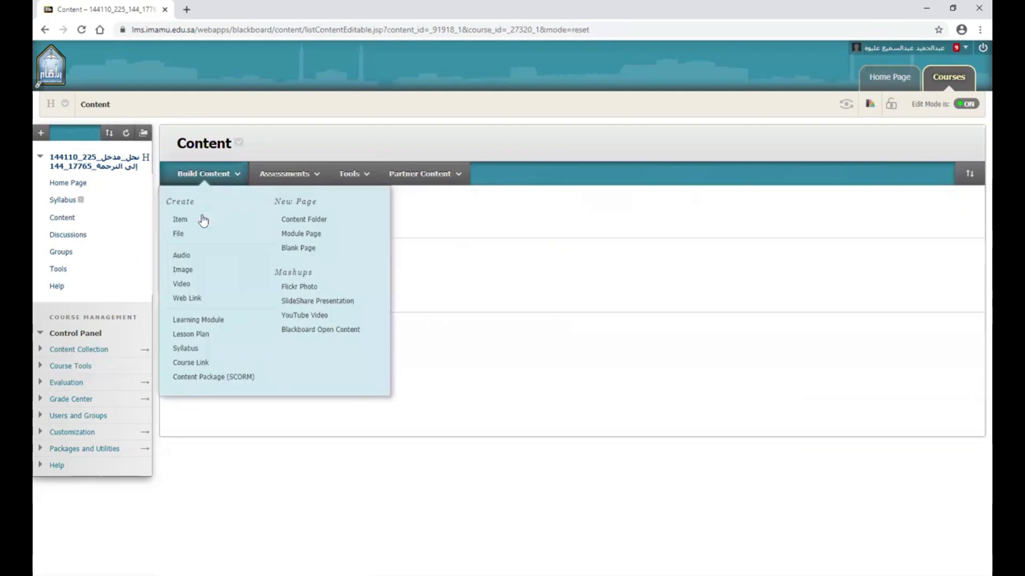
left_click(180, 236)
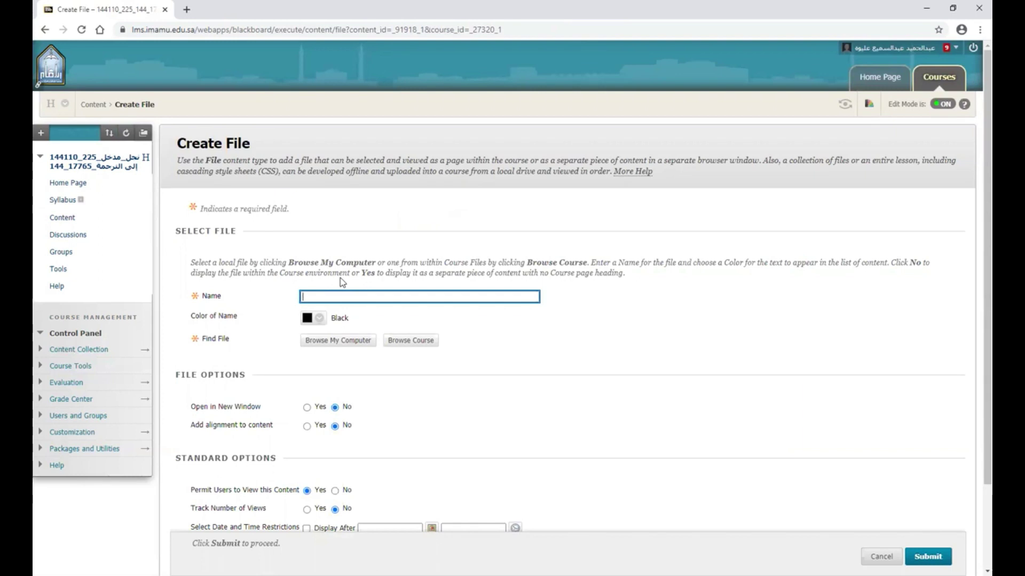
type("ستند 2")
key("BackSpace")
key("BackSpace")
key("BackSpace")
key("BackSpace")
key("BackSpace")
key("BackSpace")
key("BackSpace")
type("ستند")
key("BackSpace")
key("BackSpace")
key("BackSpace")
key("BackSpace")
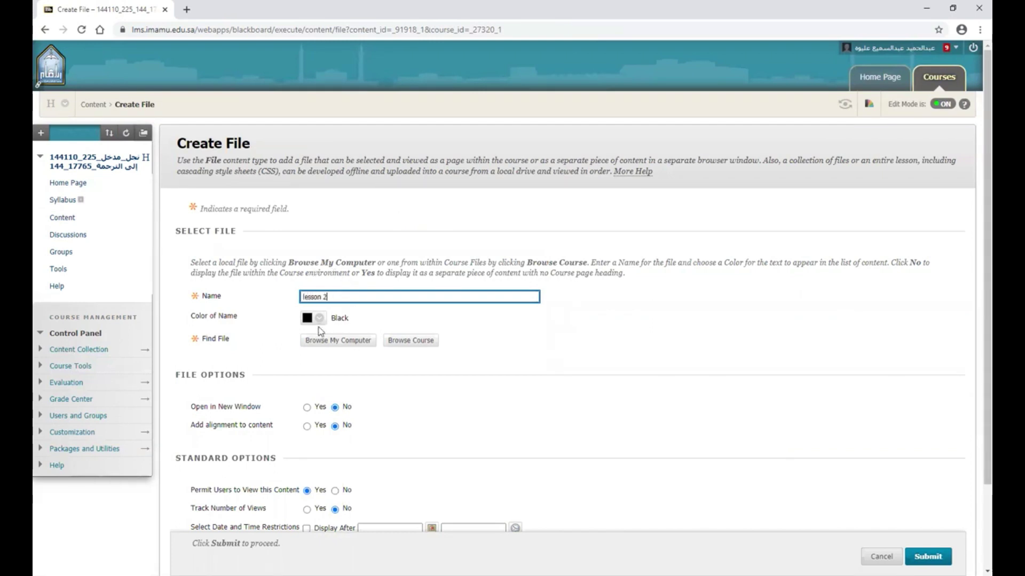
- Choose orlando.jpg from the computer's Desktop folder as the file for lesson 2
scroll(325, 425, "down", 1)
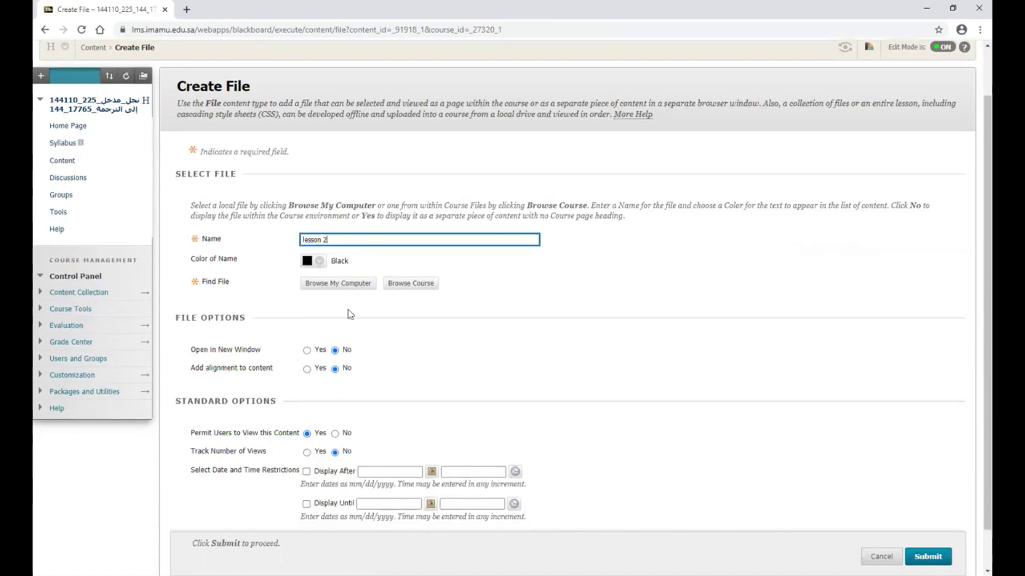
scroll(323, 334, "down", 1)
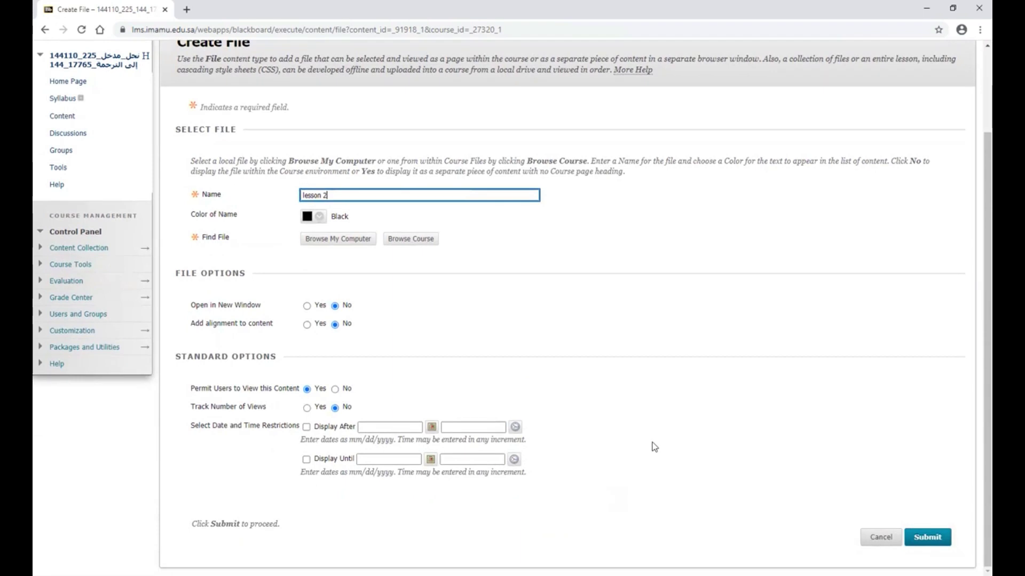
left_click(355, 241)
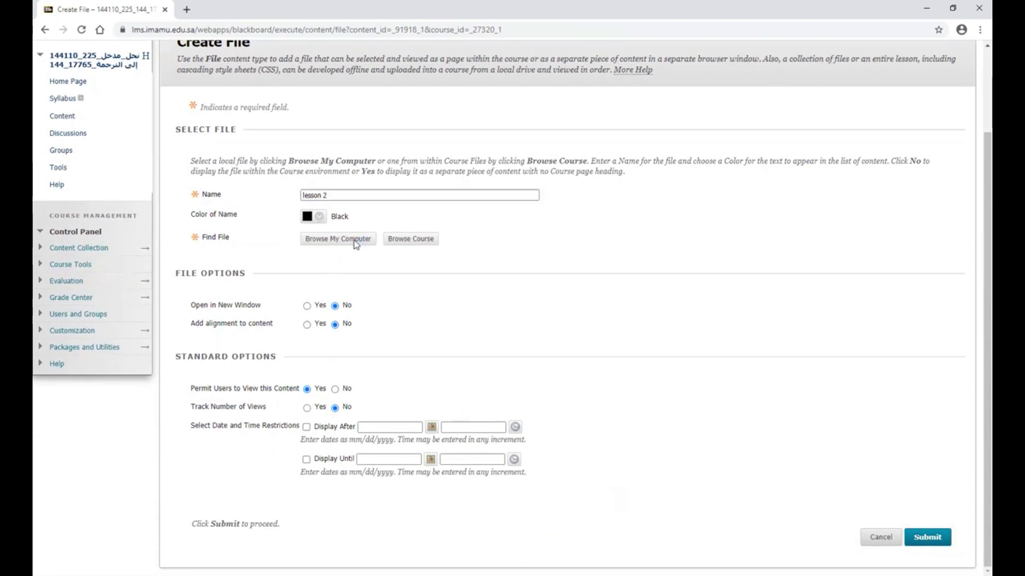
scroll(180, 183, "down", 20)
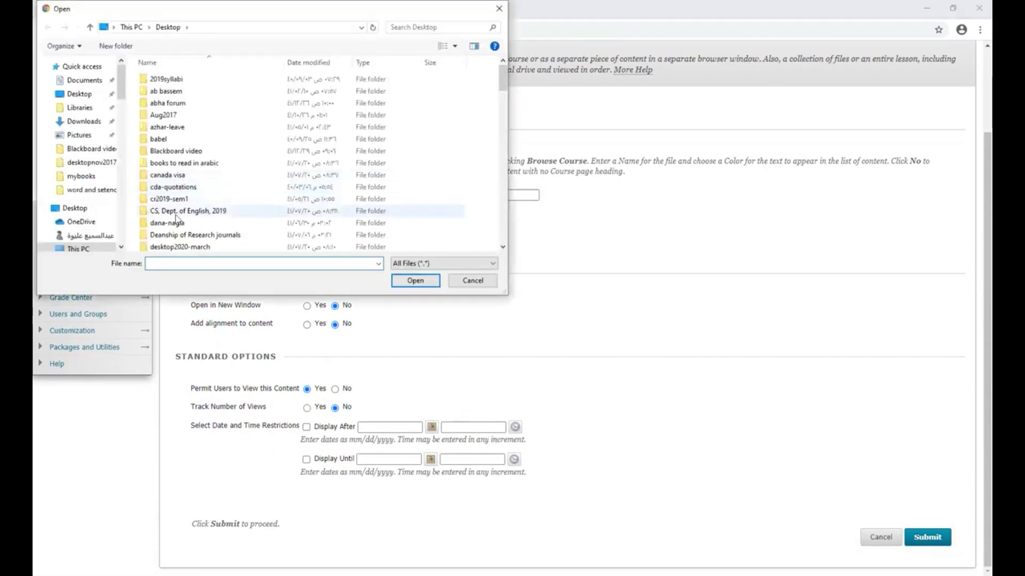
scroll(172, 221, "down", 5)
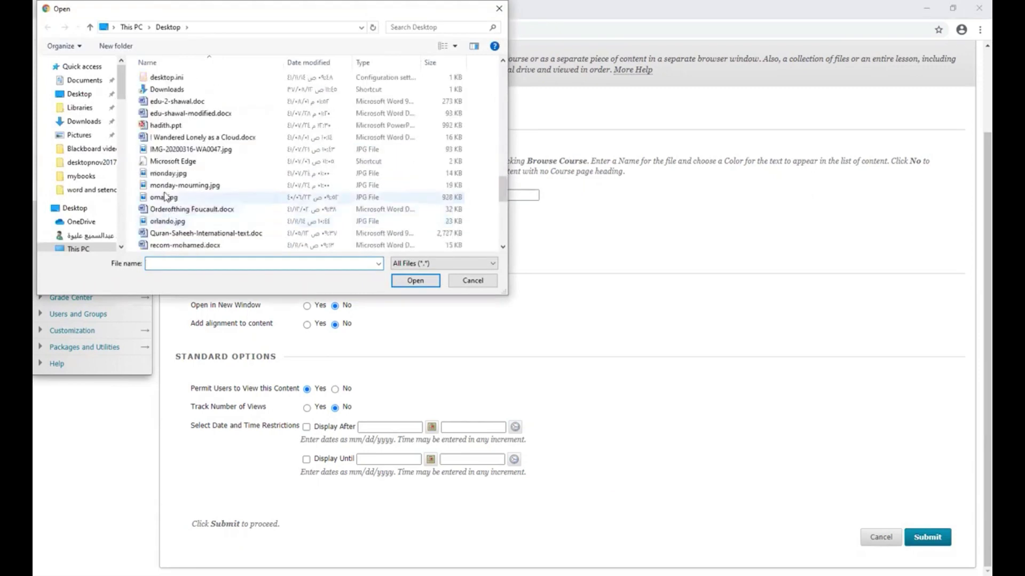
left_click(162, 210)
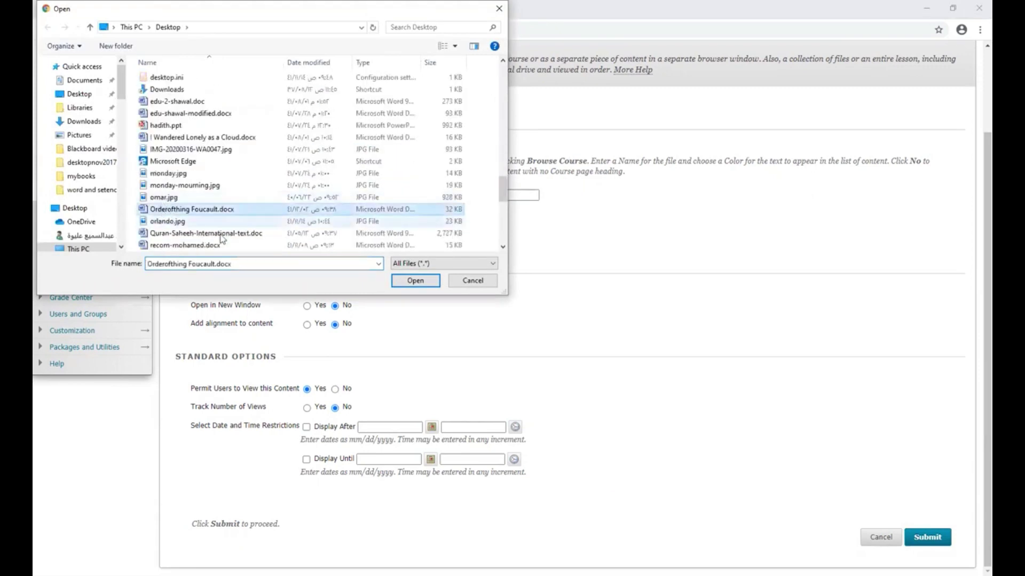
left_click_drag(468, 285, 213, 243)
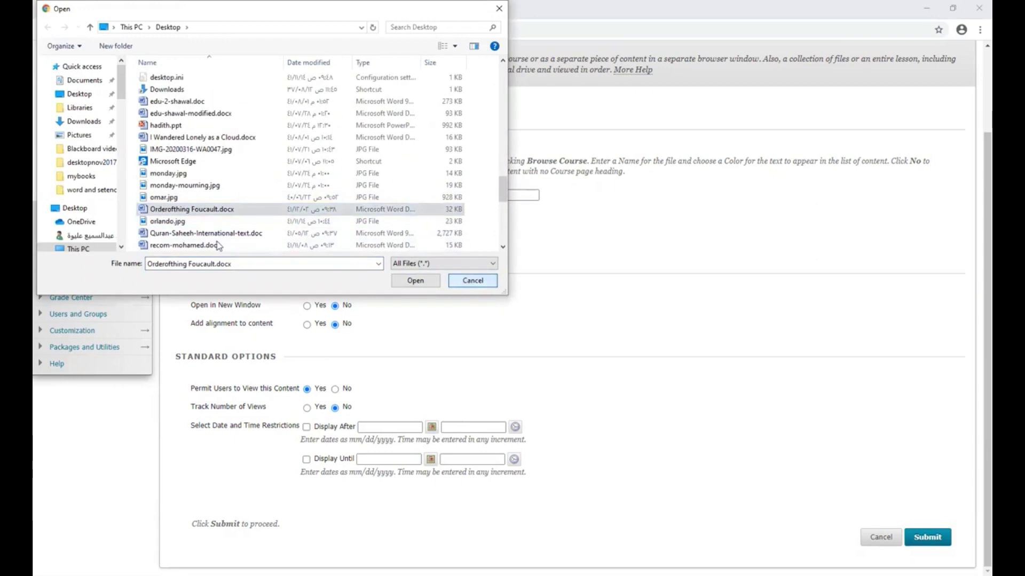
left_click(168, 208)
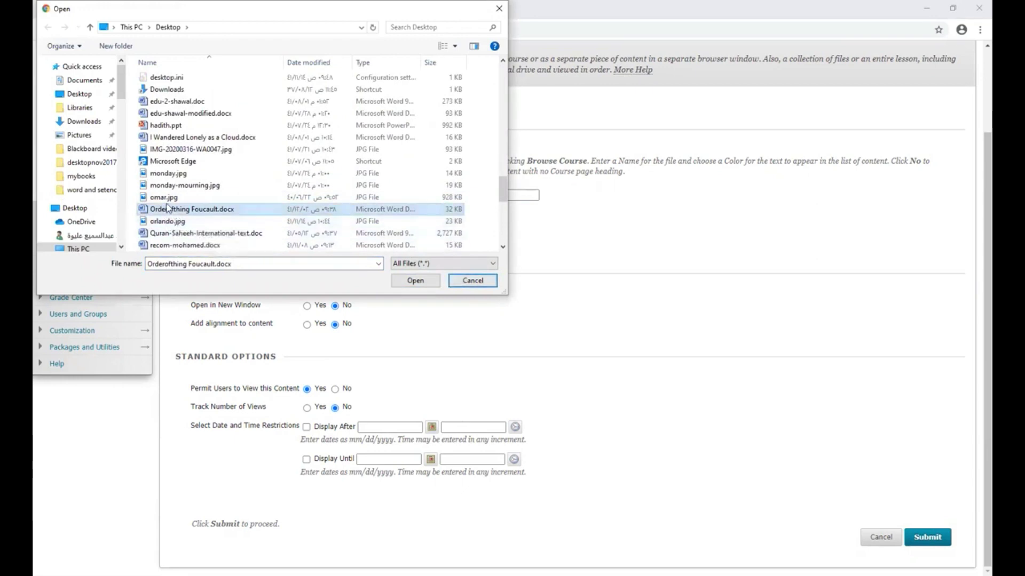
left_click(169, 173)
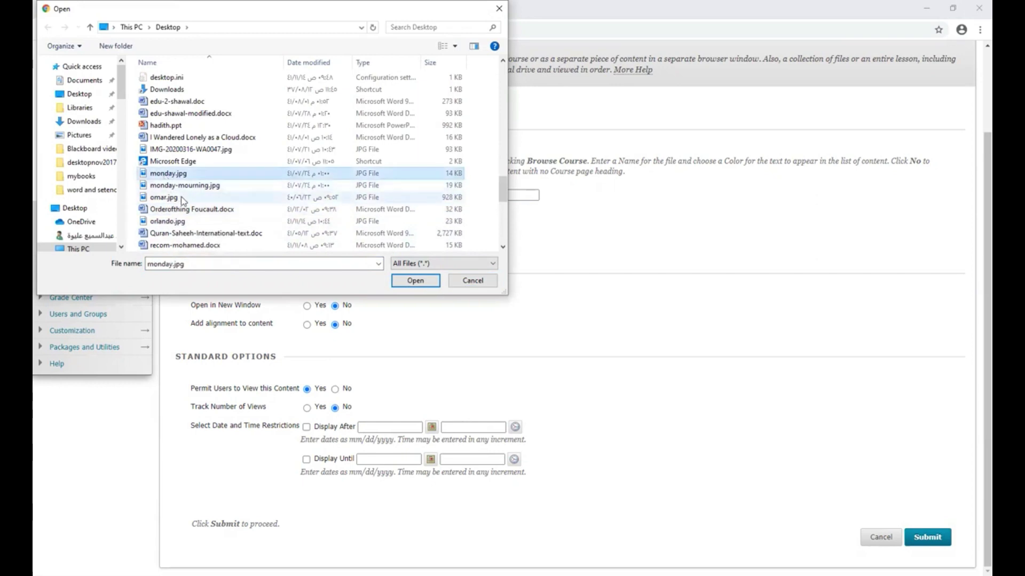
scroll(176, 224, "down", 1)
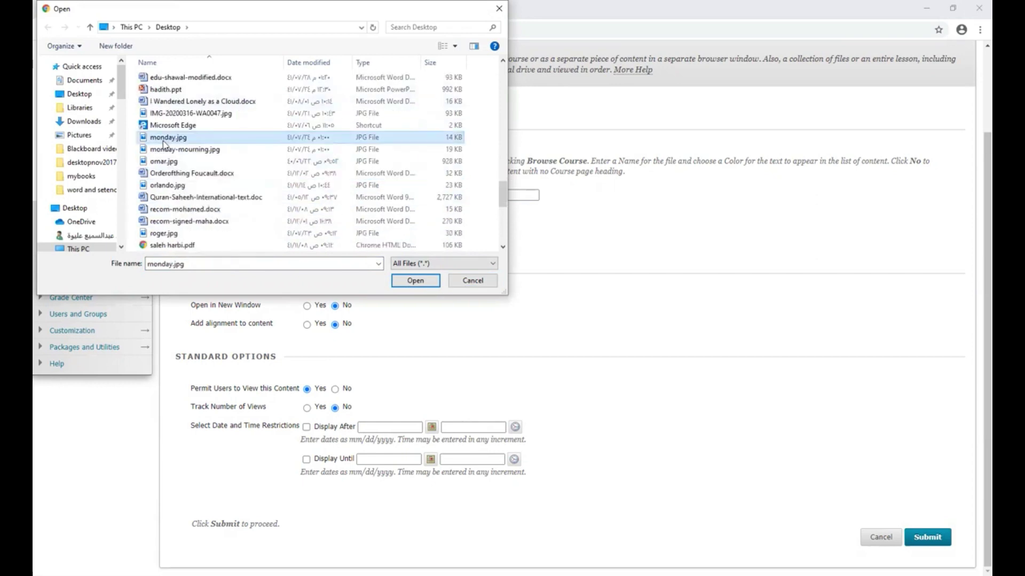
scroll(171, 211, "down", 2)
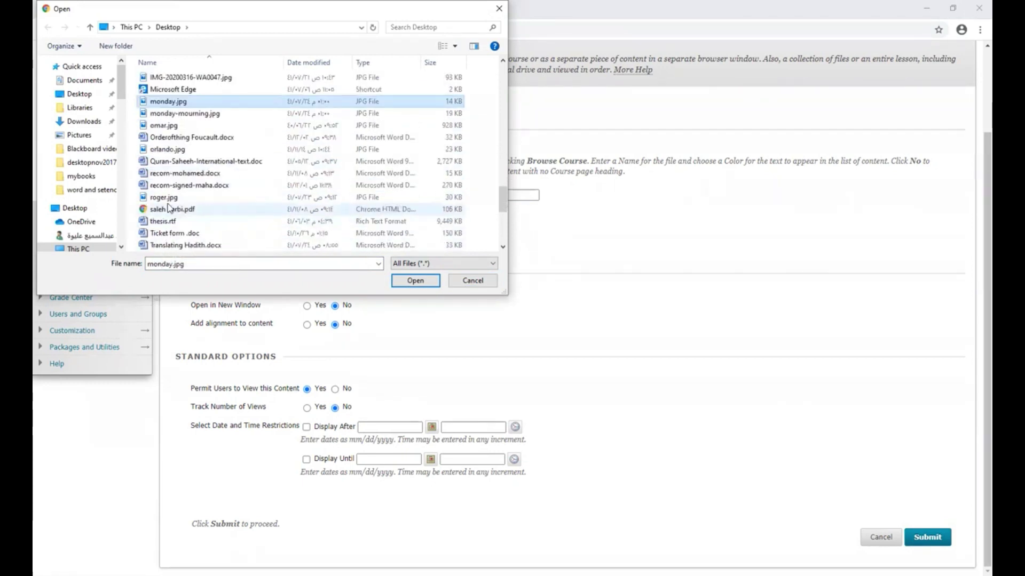
scroll(178, 214, "down", 2)
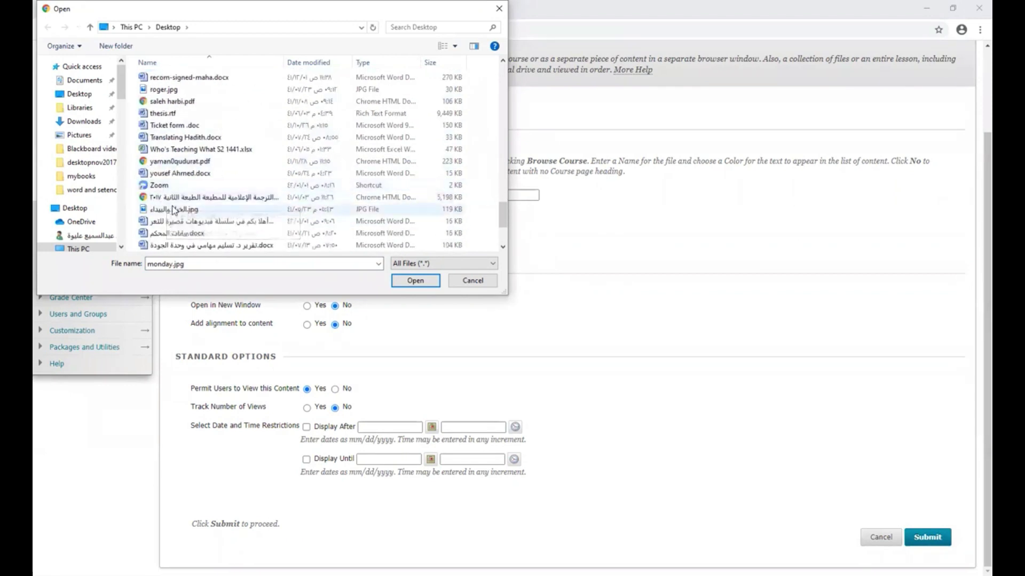
scroll(174, 210, "down", 3)
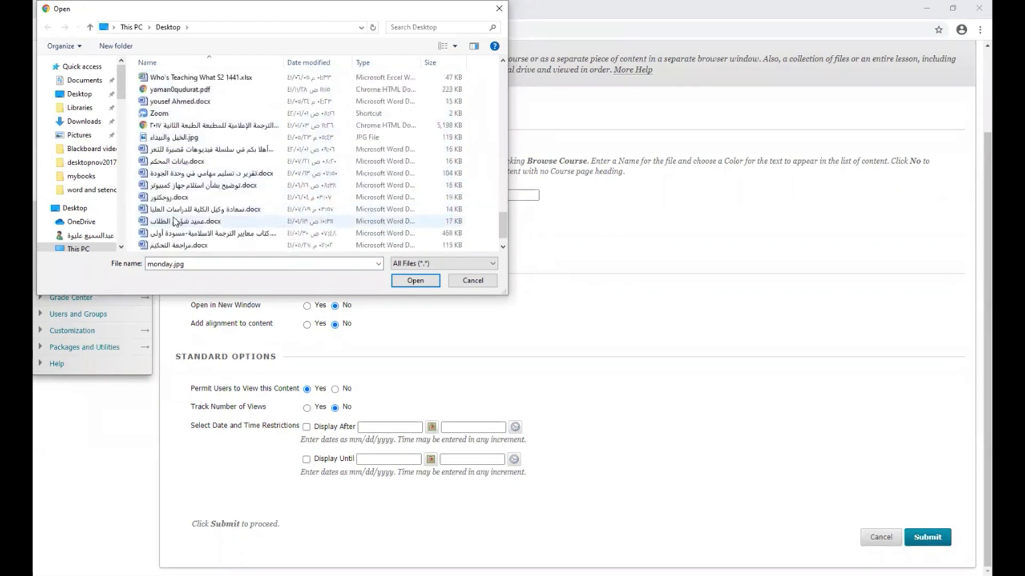
scroll(187, 232, "up", 4)
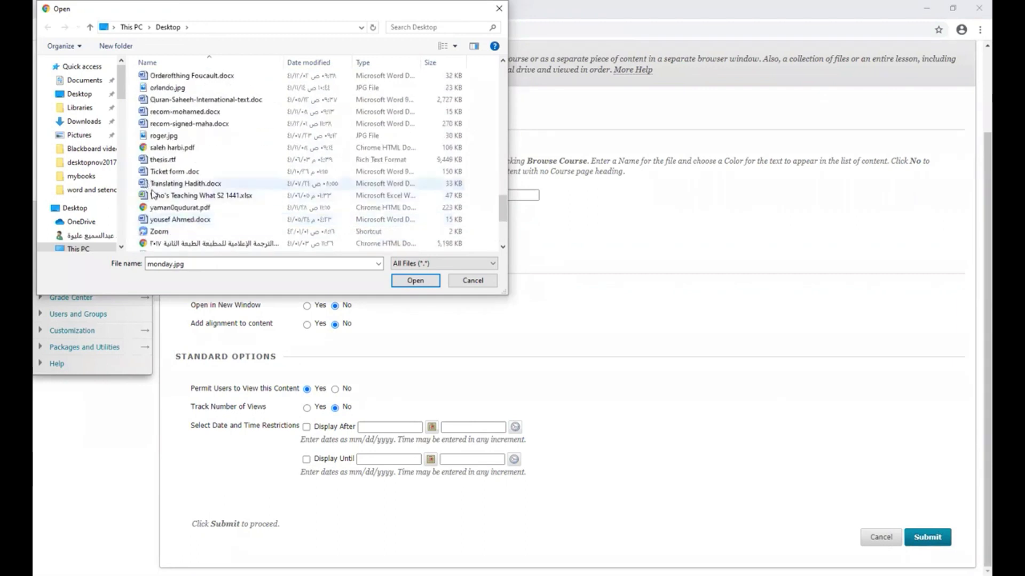
scroll(177, 177, "up", 1)
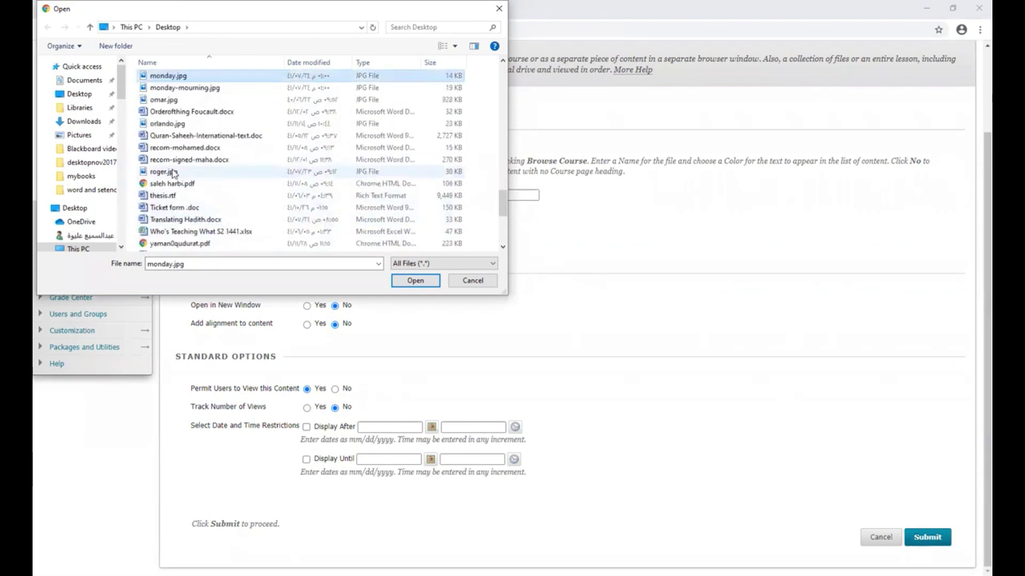
left_click(169, 125)
key("Return")
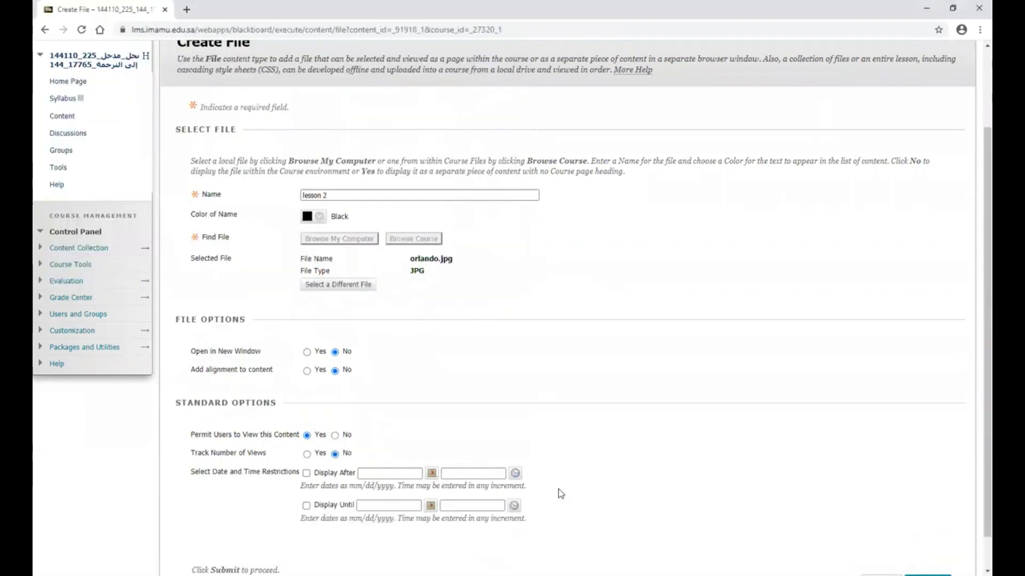
- Submit the lesson 2 file and open it from the Content area to view it
scroll(454, 464, "down", 1)
left_click(937, 552)
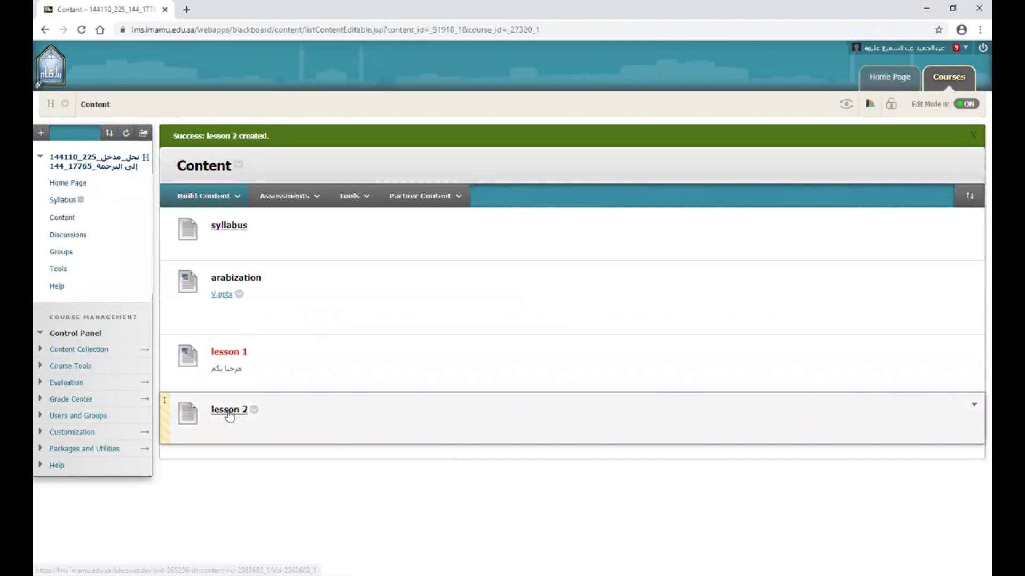
left_click(230, 413)
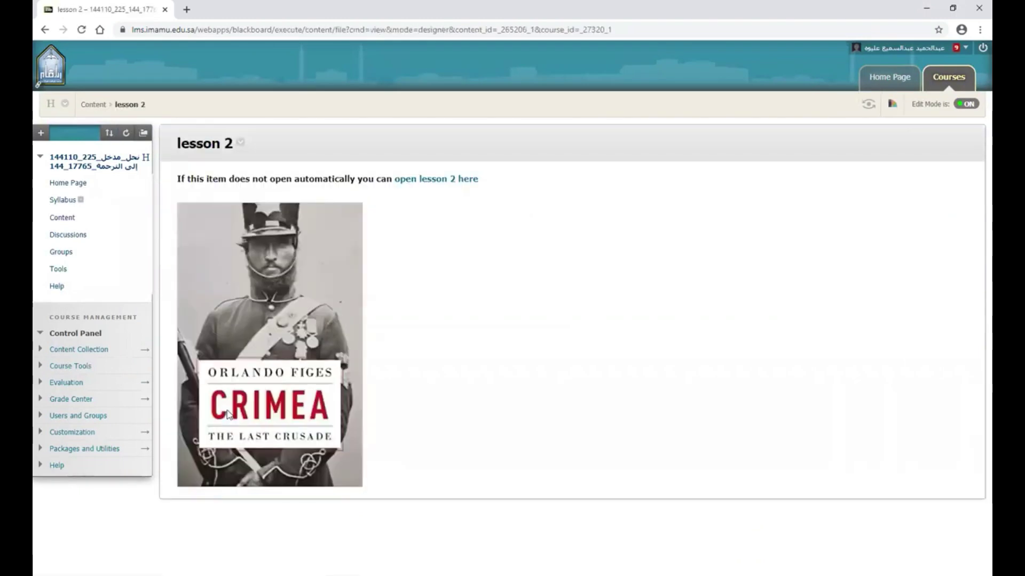